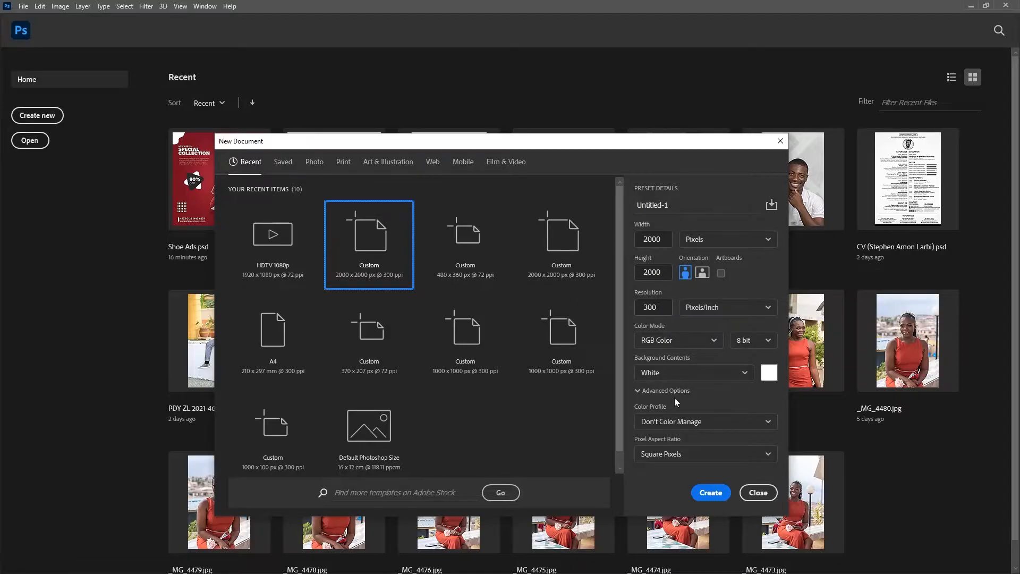
Step: Create a blank 2000 × 2000 px, 300 ppi document
{"action": "left_click", "coordinate": [705, 494]}
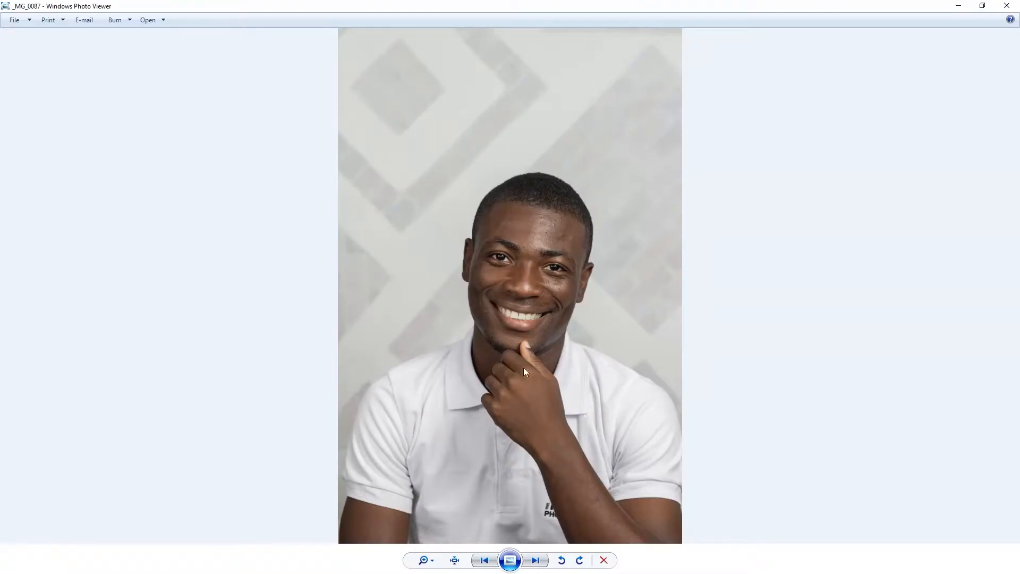
{"action": "scroll", "coordinate": [524, 271], "scroll_direction": "up", "scroll_amount": 2}
{"action": "scroll", "coordinate": [524, 260], "scroll_direction": "down", "scroll_amount": 2}
Step: Open the portrait _MG_0087.jpg from Photo Viewer in Adobe Photoshop 2021
{"action": "right_click", "coordinate": [521, 241]}
{"action": "mouse_move", "coordinate": [620, 248]}
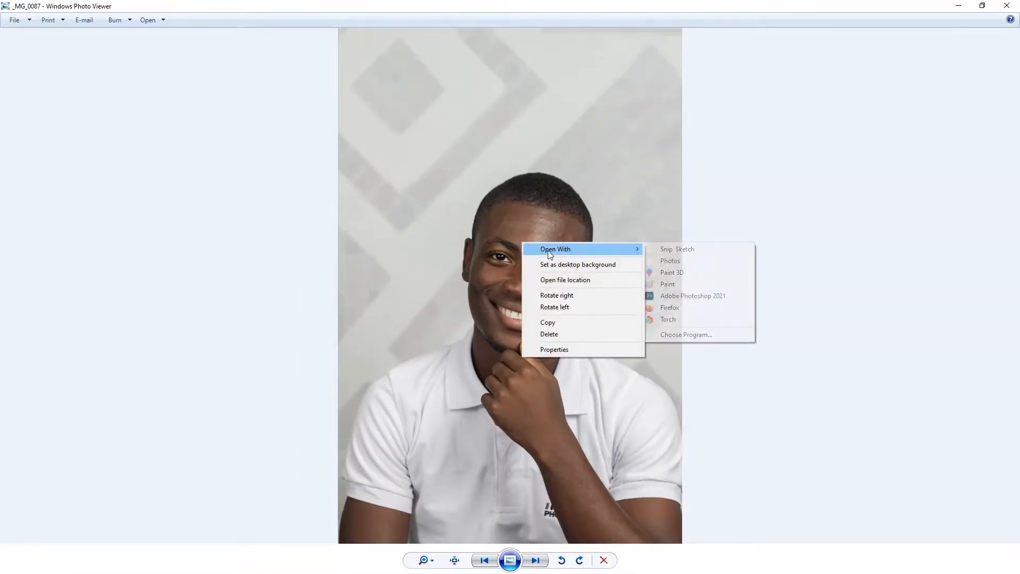
{"action": "left_click", "coordinate": [693, 296]}
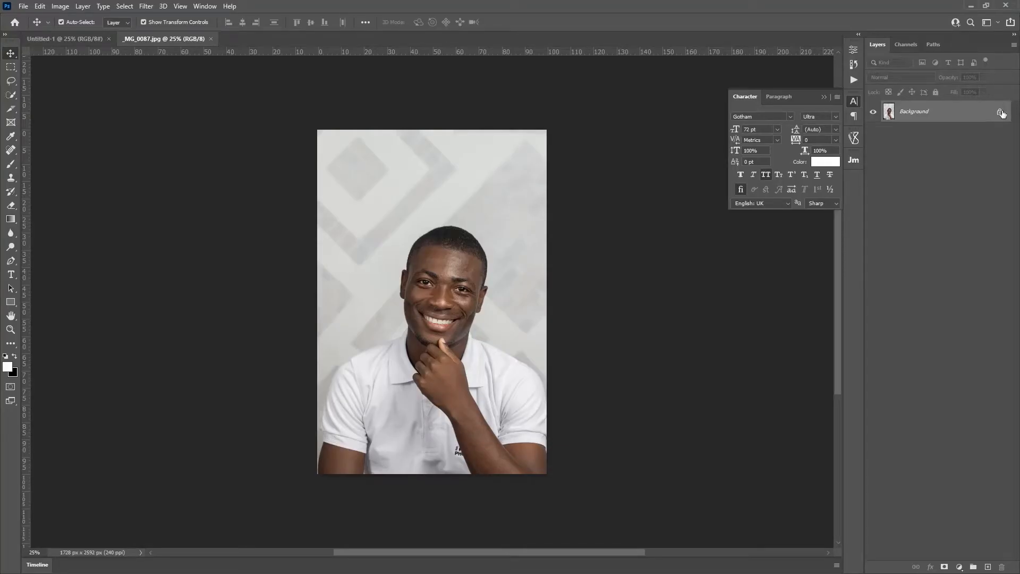
Step: Unlock the photo's Background layer and drag it into Untitled-1, shifted toward the left edge
{"action": "left_click", "coordinate": [1000, 113]}
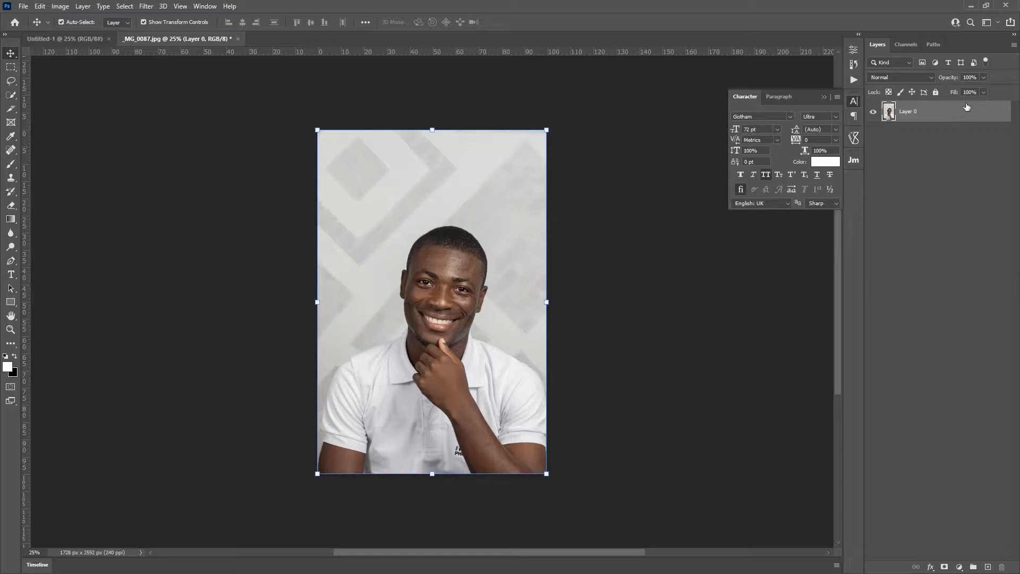
{"action": "left_click_drag", "start_coordinate": [425, 350], "coordinate": [81, 38]}
{"action": "left_click_drag", "start_coordinate": [474, 272], "coordinate": [445, 271]}
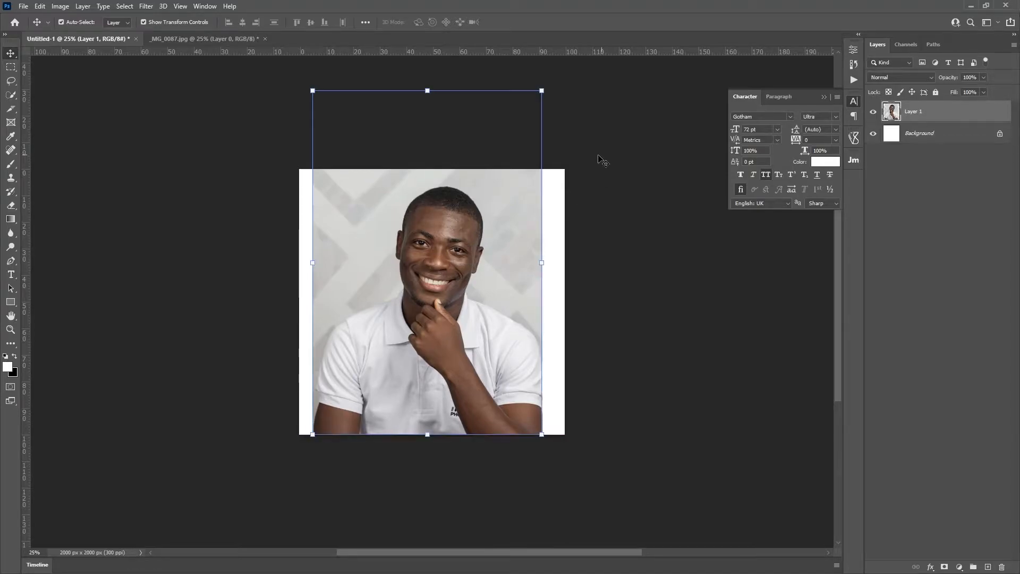
{"action": "left_click", "coordinate": [628, 244]}
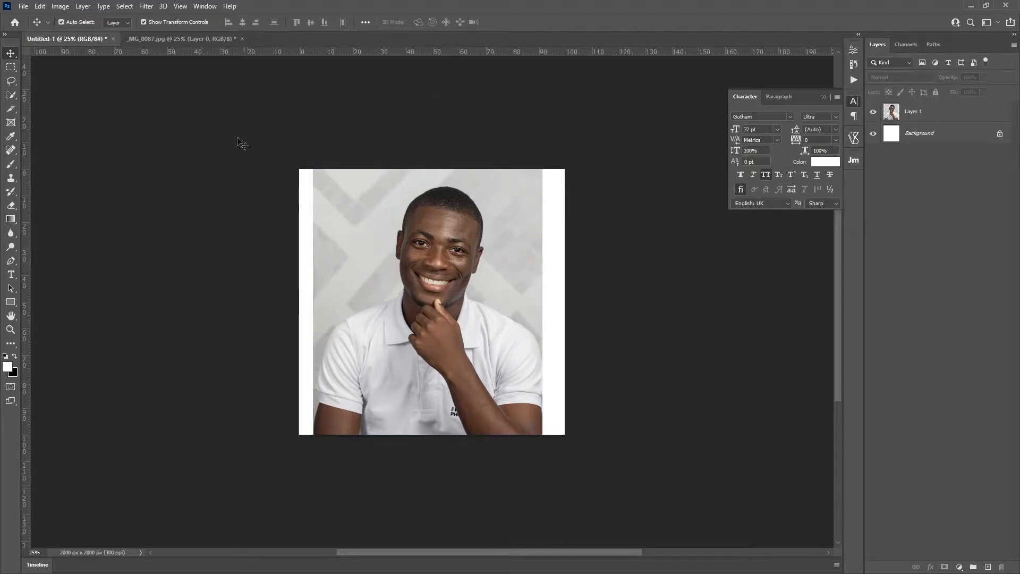
Step: Pull a vertical guide from the ruler to the centre of the canvas
{"action": "key", "text": "ctrl+r"}
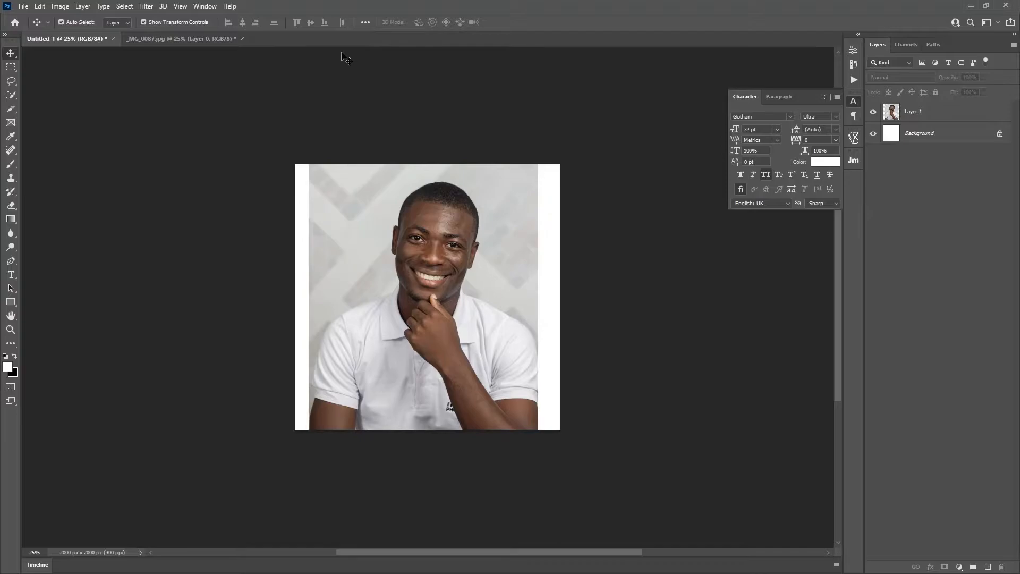
{"action": "key", "text": "ctrl+r"}
{"action": "left_click_drag", "start_coordinate": [27, 263], "coordinate": [459, 265]}
{"action": "key", "text": "z"}
{"action": "left_click", "coordinate": [428, 254]}
{"action": "key", "text": "v"}
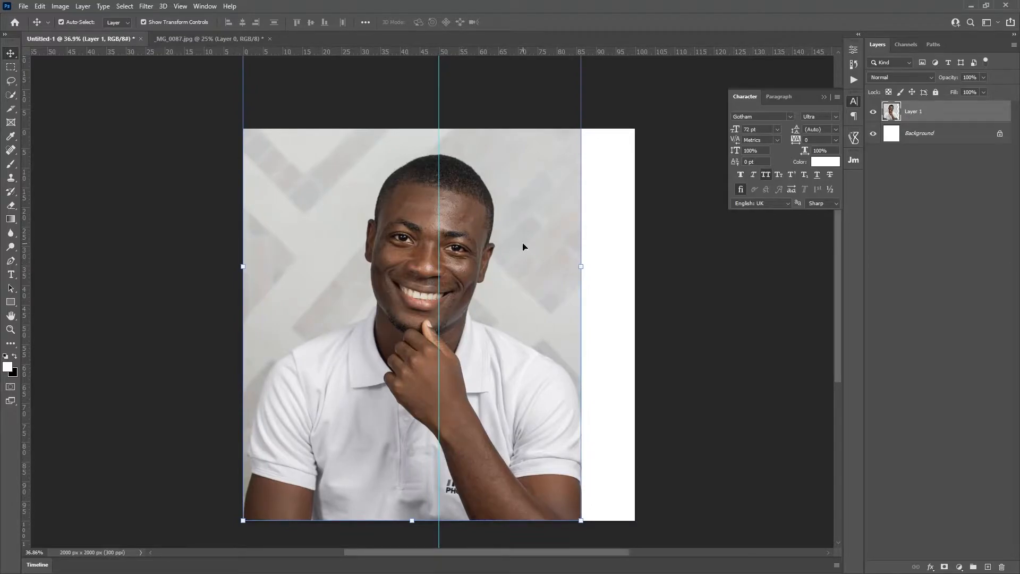
Step: Close the original _MG_0087.jpg document without saving
{"action": "left_click", "coordinate": [207, 39]}
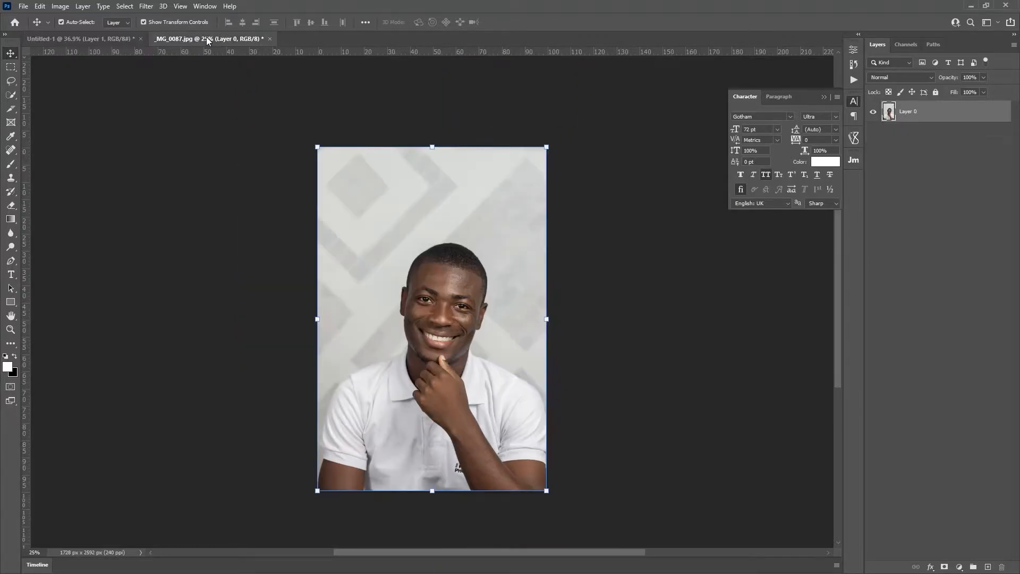
{"action": "key", "text": "ctrl+w"}
{"action": "left_click", "coordinate": [505, 218]}
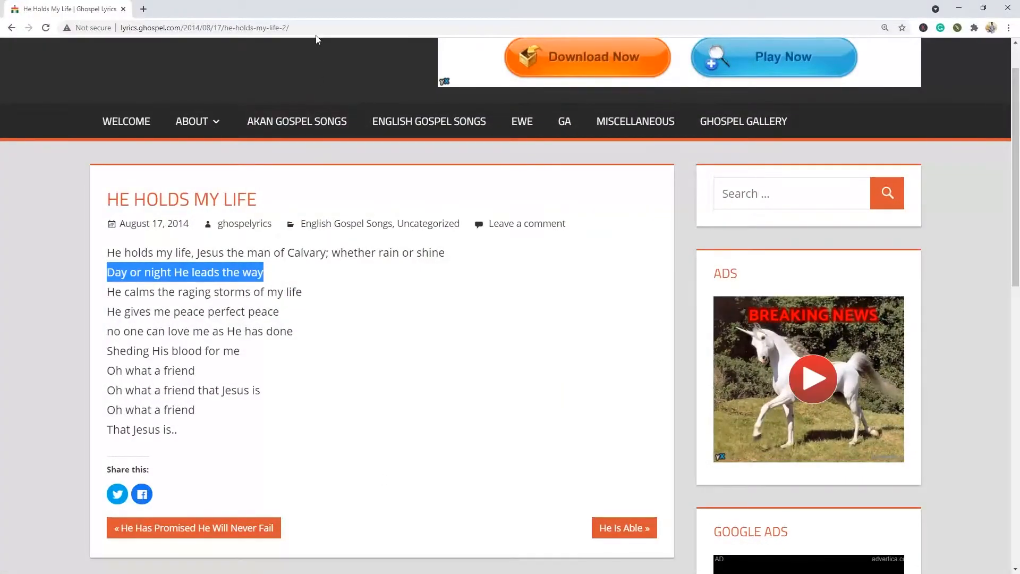
Step: Search Google for motivational quotes
{"action": "left_click", "coordinate": [316, 33]}
{"action": "type", "text": "mo"}
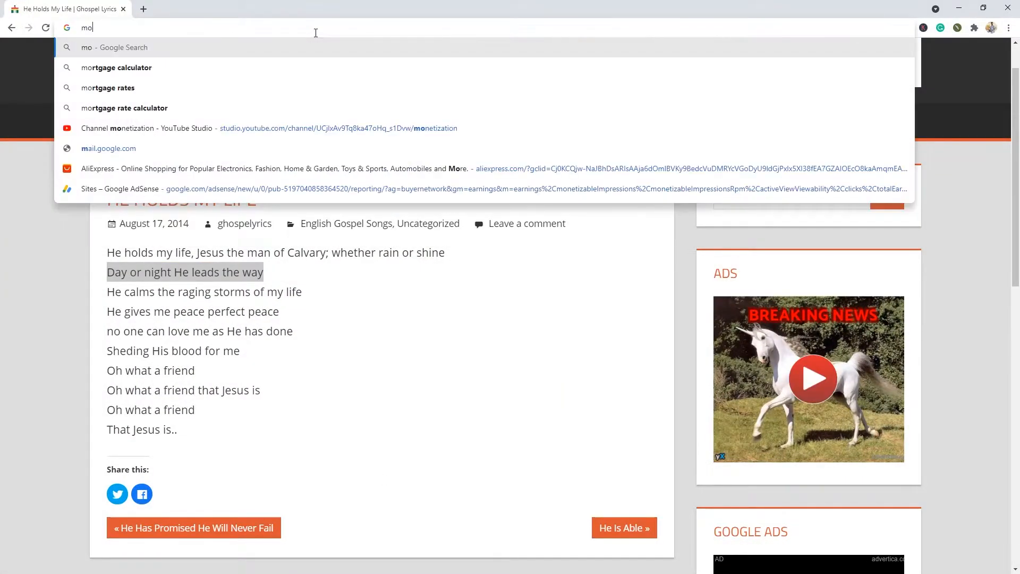
{"action": "type", "text": "tivational "}
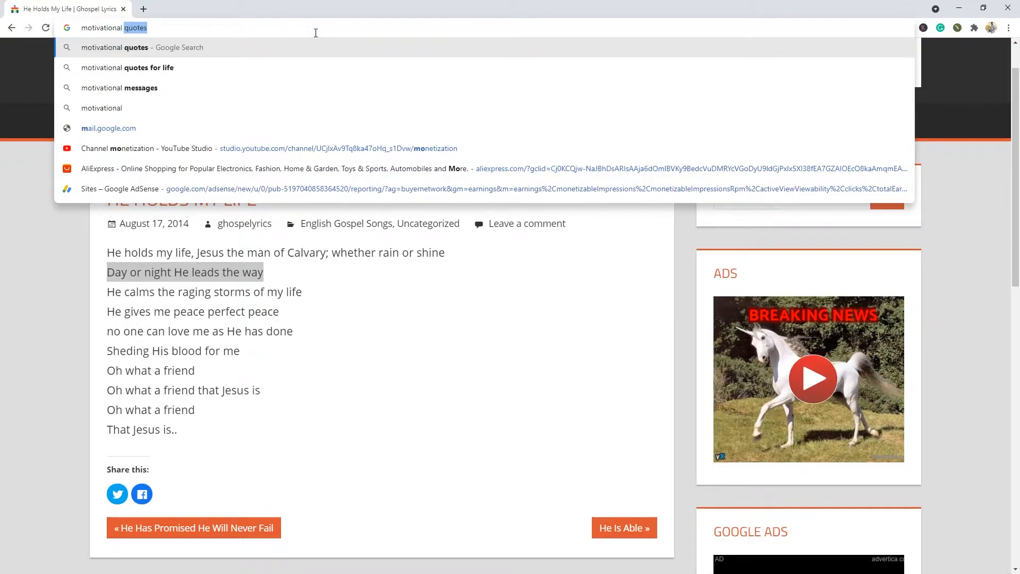
{"action": "type", "text": "qutoes"}
{"action": "key", "text": "Return"}
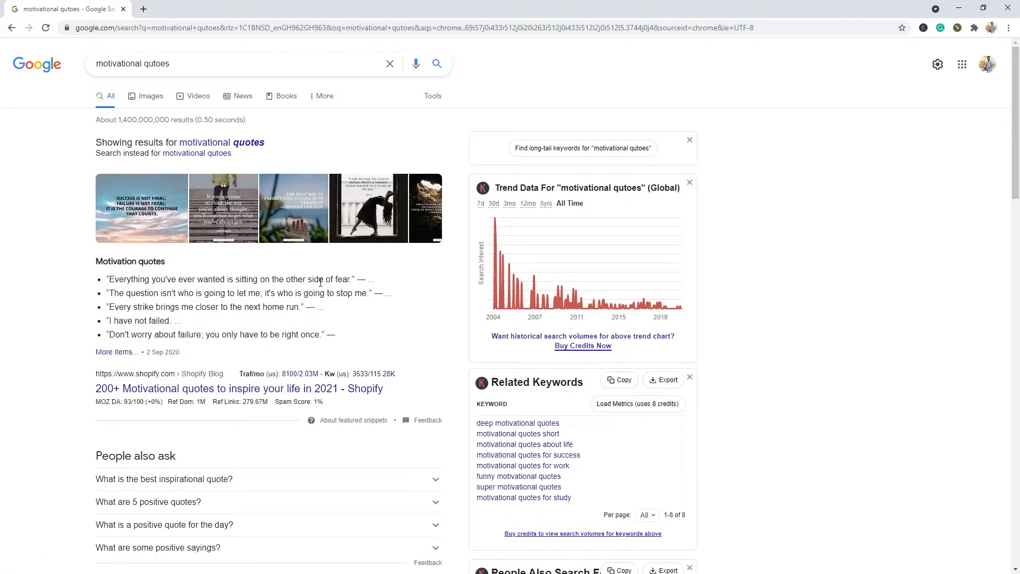
Step: Copy the first quote, about everything you've ever wanted sitting on the other side of fear
{"action": "left_click_drag", "start_coordinate": [350, 279], "coordinate": [112, 279]}
{"action": "right_click", "coordinate": [132, 279]}
{"action": "left_click", "coordinate": [144, 286]}
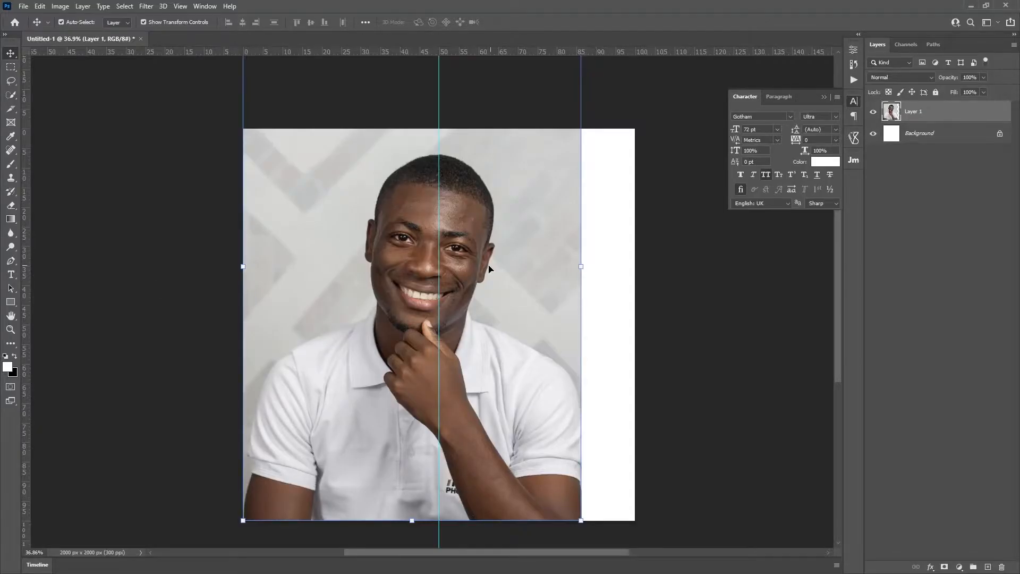
Step: Hide Layer 1, choose the Horizontal Type Tool, and set the foreground colour to black
{"action": "left_click", "coordinate": [873, 111]}
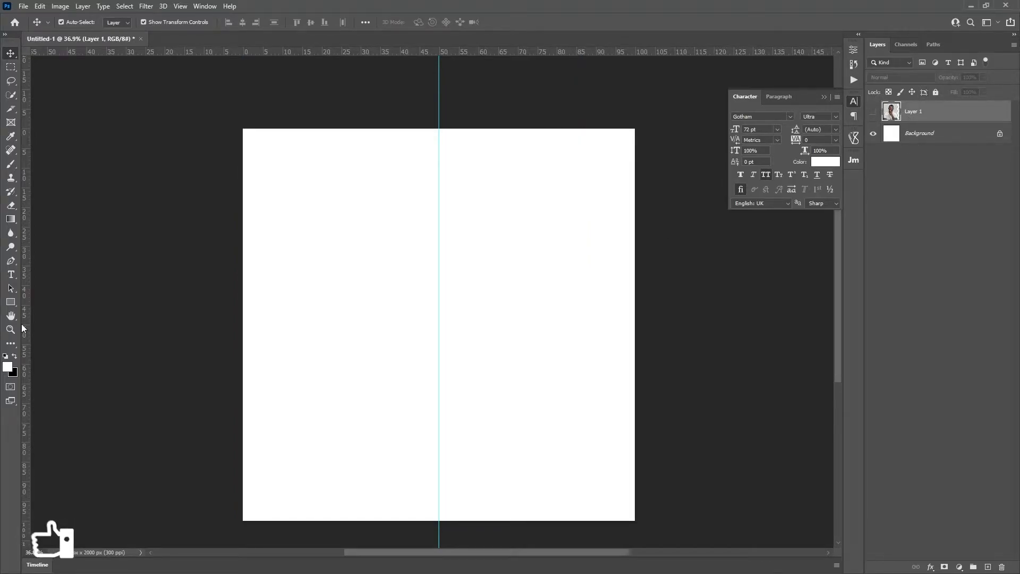
{"action": "left_click", "coordinate": [10, 275]}
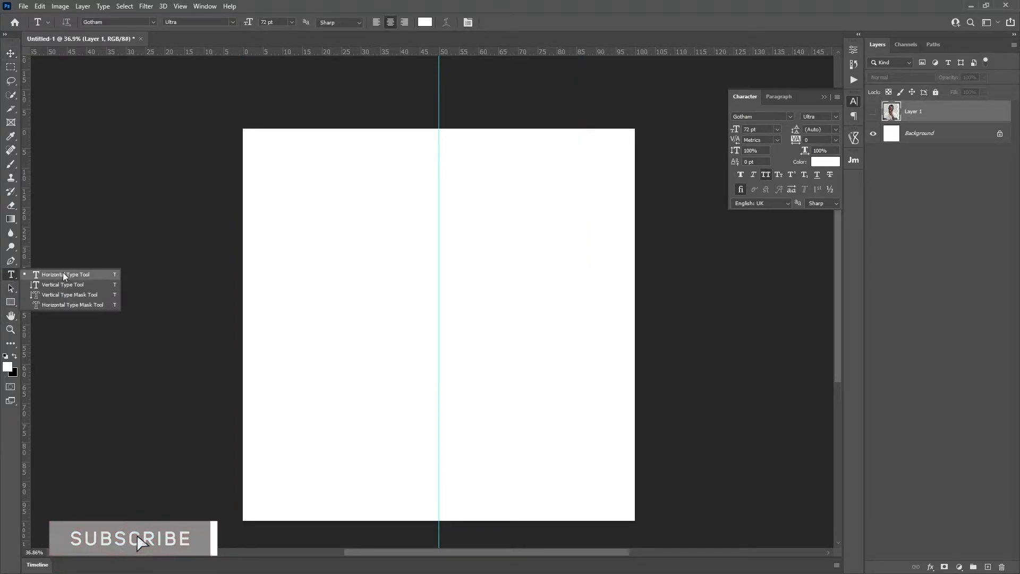
{"action": "left_click", "coordinate": [81, 274]}
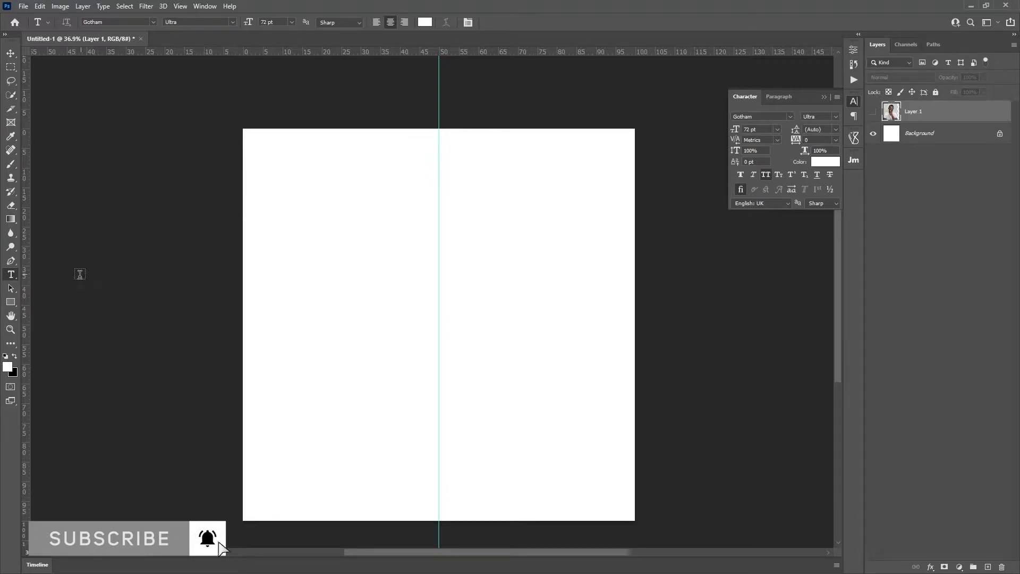
{"action": "left_click", "coordinate": [15, 357]}
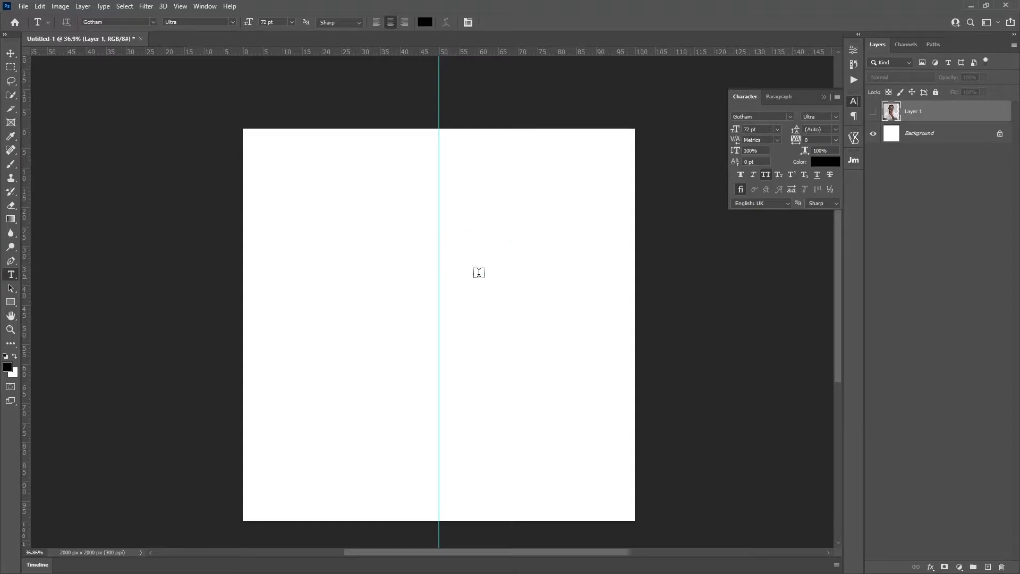
Step: Paste the quote as left-aligned text starting at the centre guide, sized 30 pt
{"action": "left_click", "coordinate": [473, 210]}
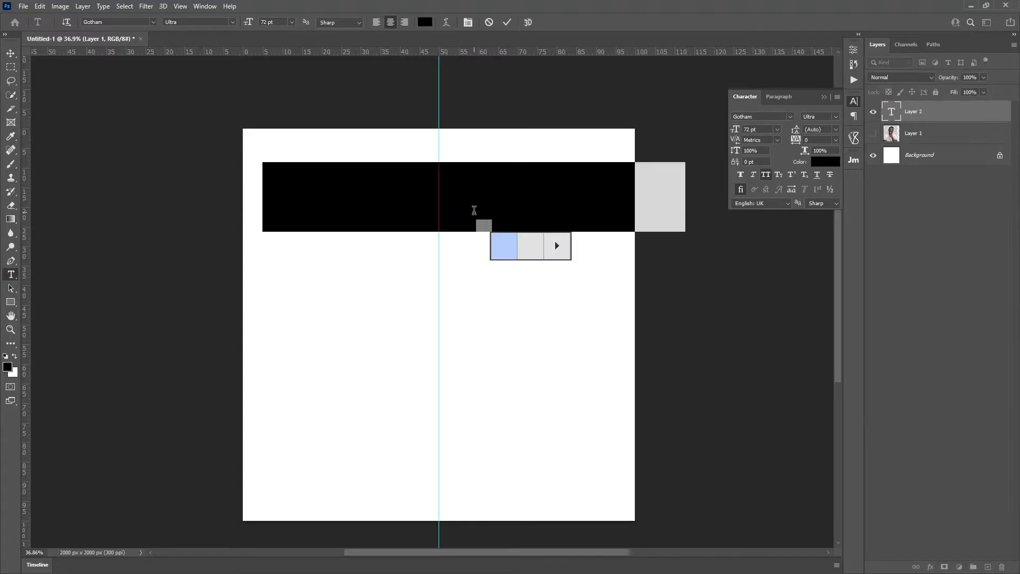
{"action": "key", "text": "ctrl+v"}
{"action": "left_click", "coordinate": [377, 22]}
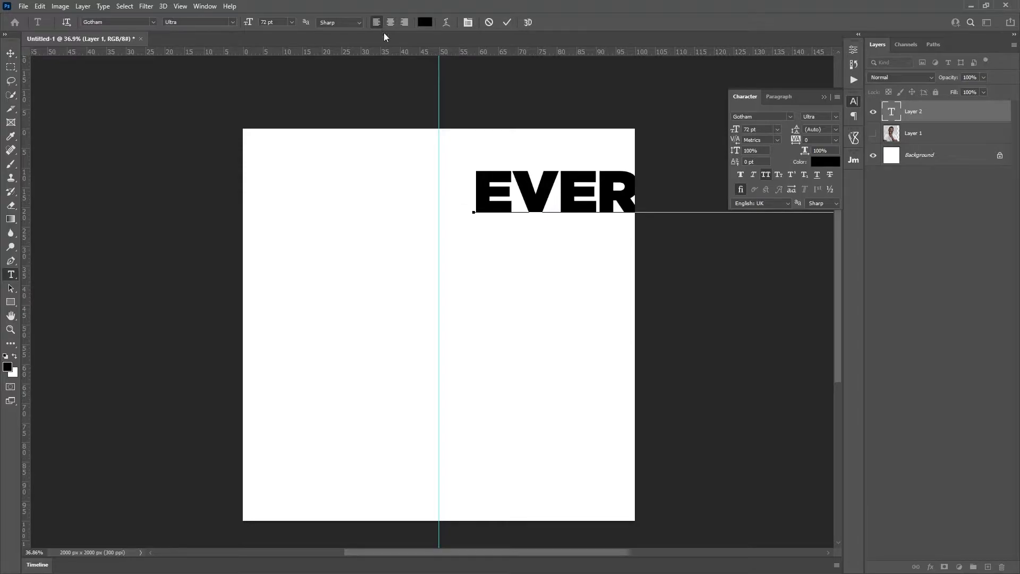
{"action": "left_click_drag", "start_coordinate": [521, 262], "coordinate": [494, 271]}
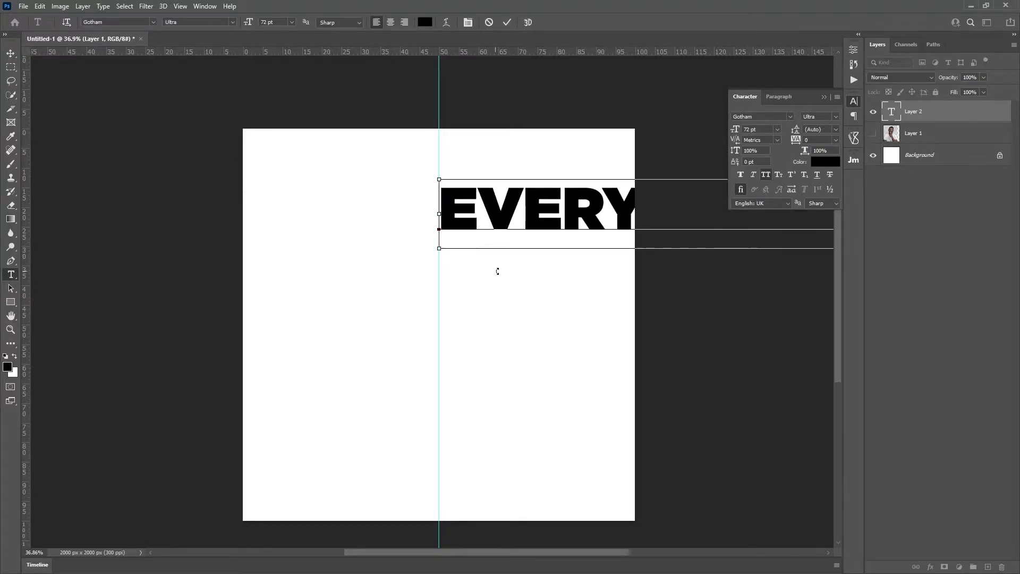
{"action": "key", "text": "ctrl+a"}
{"action": "left_click", "coordinate": [291, 22]}
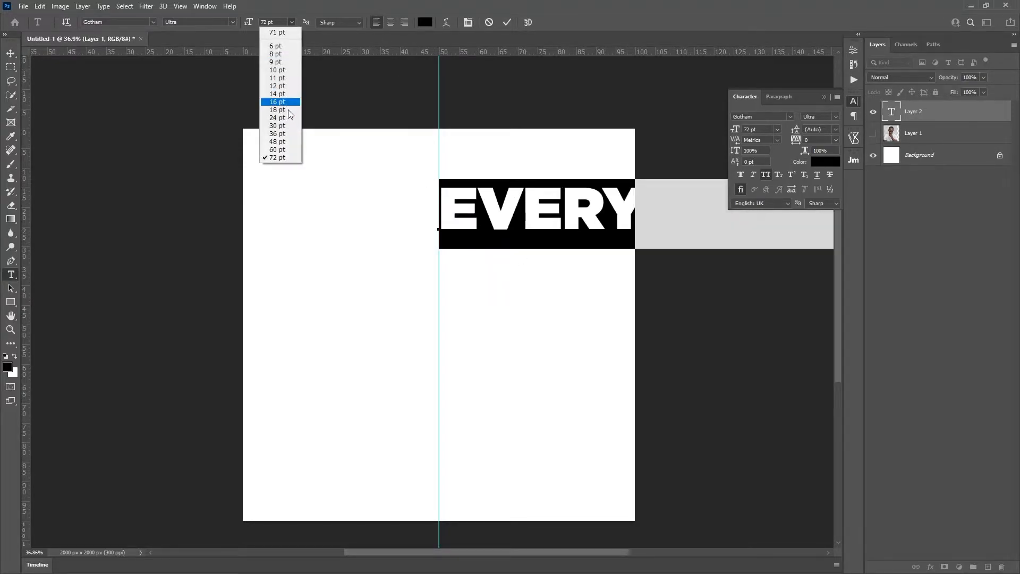
{"action": "left_click", "coordinate": [285, 132]}
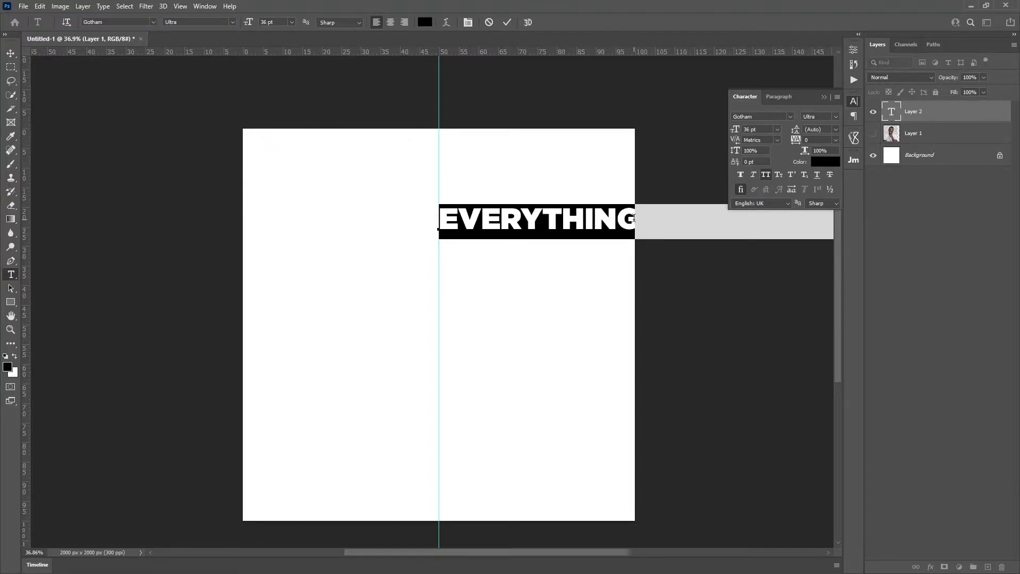
{"action": "left_click", "coordinate": [292, 21]}
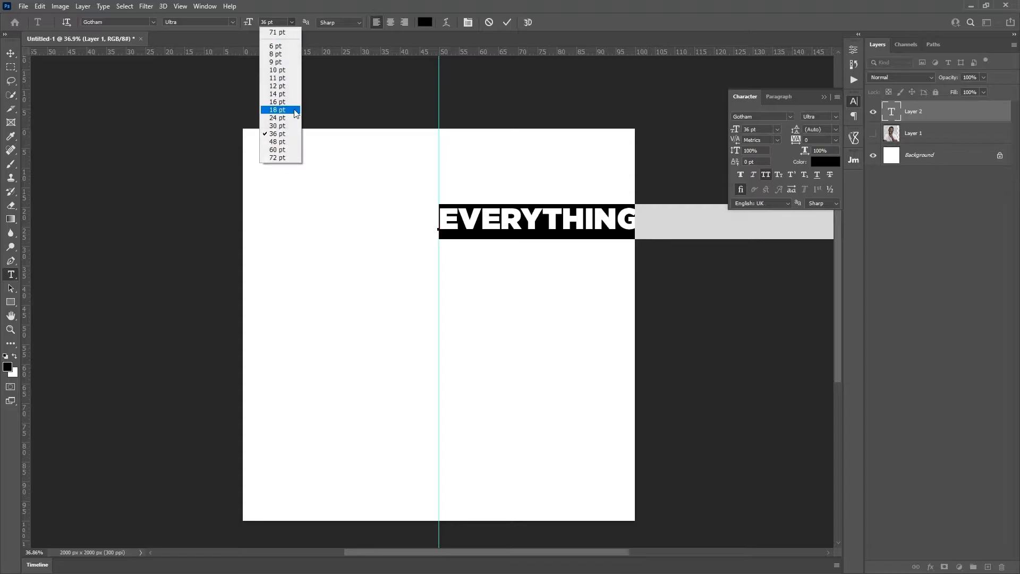
{"action": "left_click", "coordinate": [287, 130]}
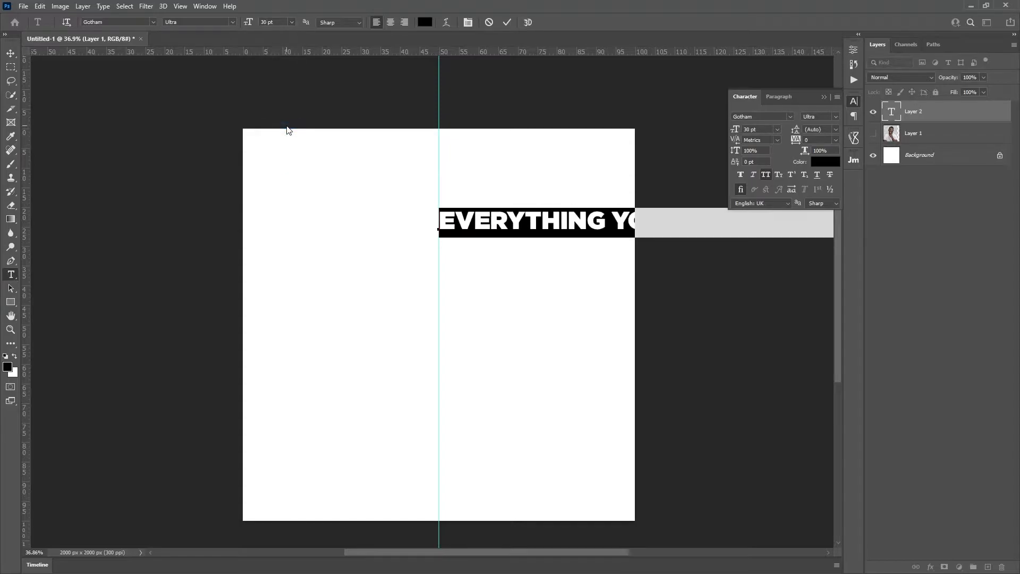
Step: Break the quote into six lines, nudge the block slightly down, and commit it
{"action": "left_click", "coordinate": [615, 221]}
{"action": "key", "text": "Return"}
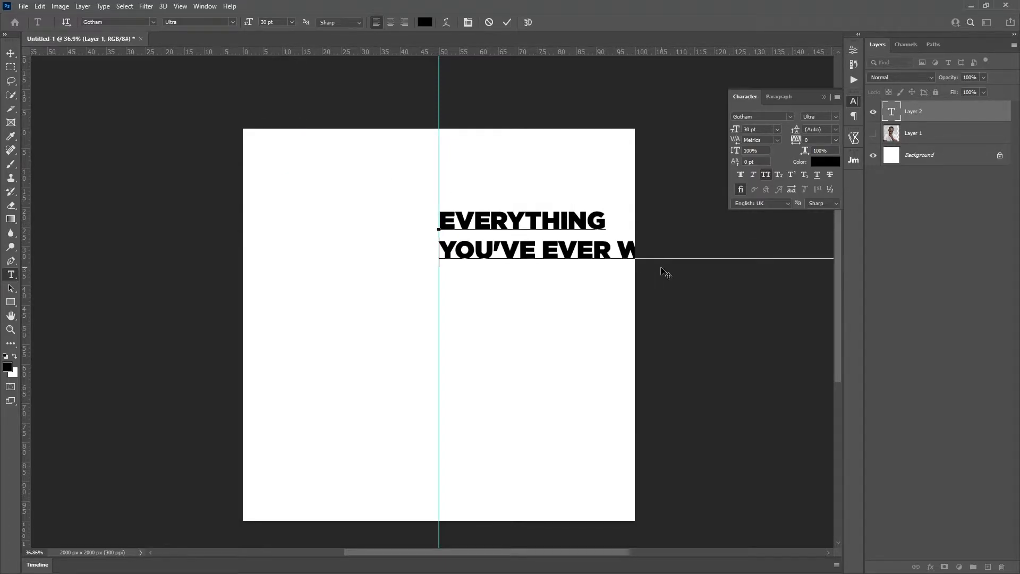
{"action": "left_click", "coordinate": [617, 251]}
{"action": "key", "text": "BackSpace"}
{"action": "key", "text": "Return"}
{"action": "key", "text": "Return"}
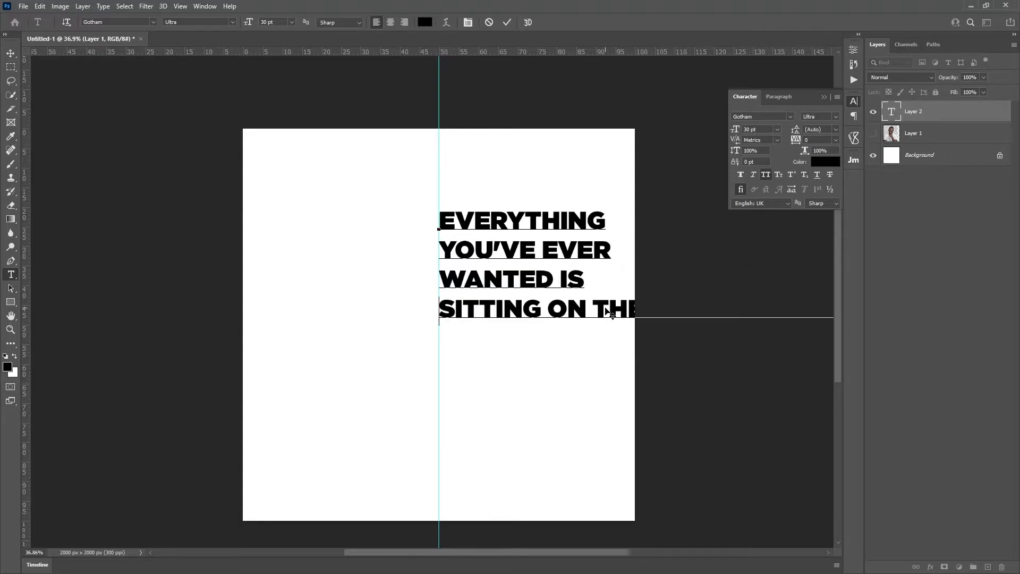
{"action": "left_click", "coordinate": [593, 307]}
{"action": "key", "text": "BackSpace"}
{"action": "key", "text": "Return"}
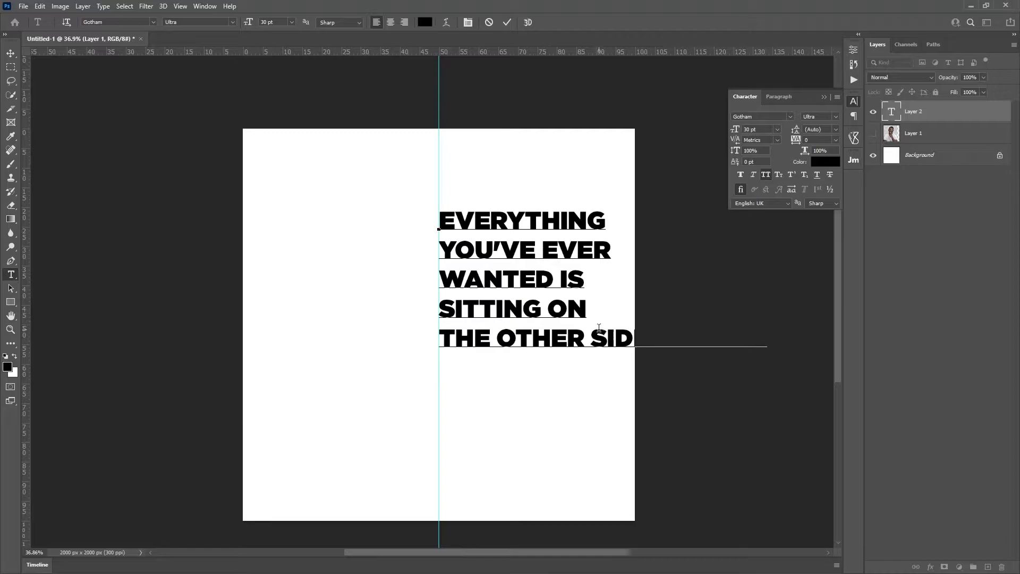
{"action": "key", "text": "BackSpace"}
{"action": "key", "text": "Return"}
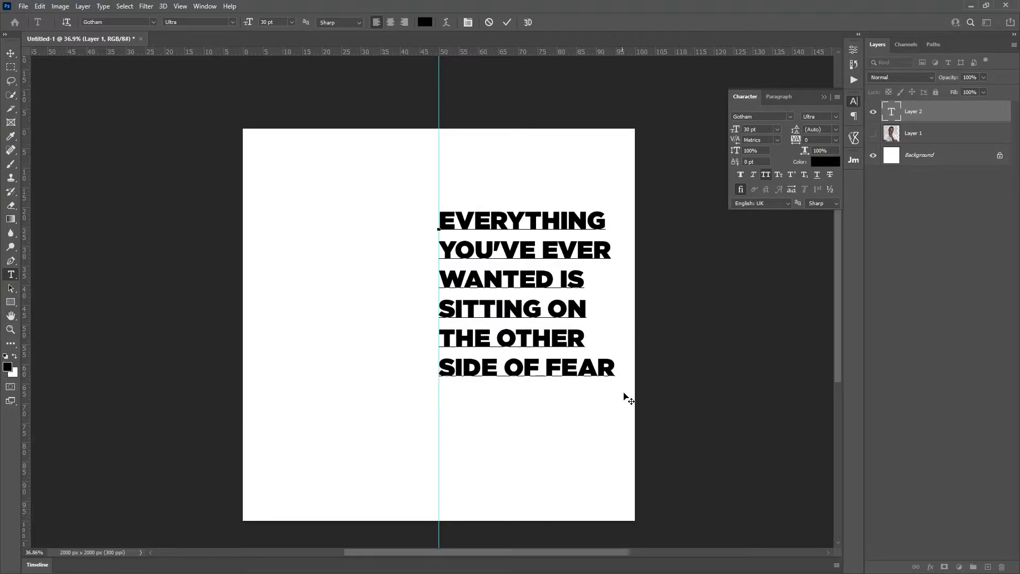
{"action": "left_click_drag", "start_coordinate": [551, 410], "coordinate": [550, 426]}
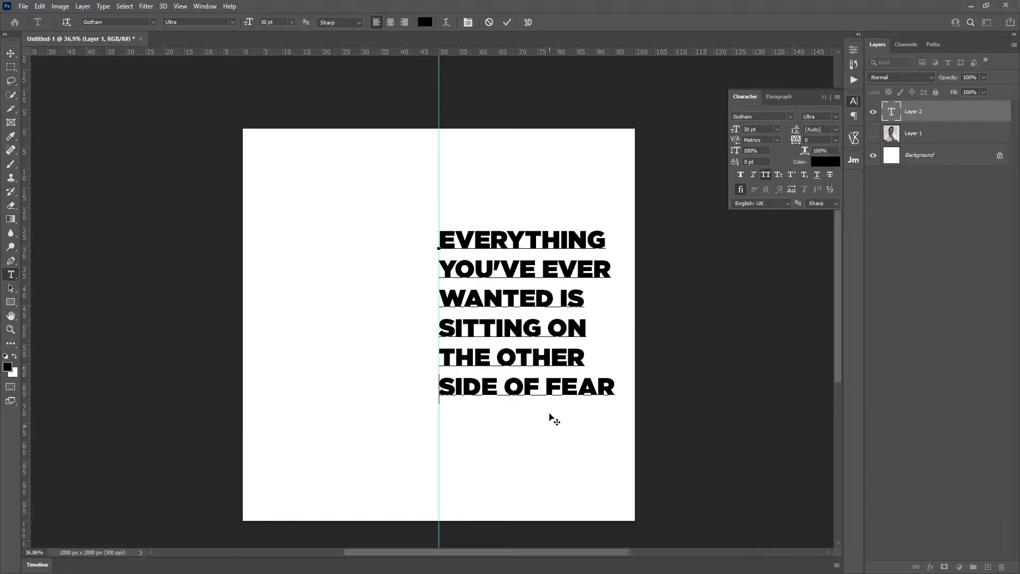
{"action": "left_click", "coordinate": [506, 22]}
{"action": "left_click", "coordinate": [529, 239]}
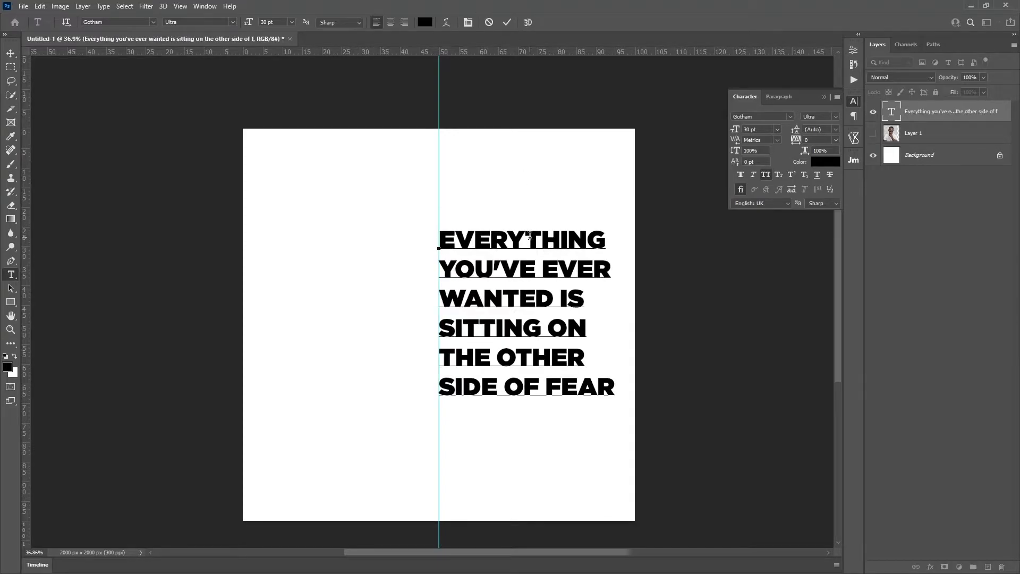
Step: Split EVERYTHING into EVERY and THING lines, enlarge them, and tighten THING's leading to 51 pt
{"action": "key", "text": "Return"}
{"action": "left_click_drag", "start_coordinate": [520, 269], "coordinate": [417, 216]}
{"action": "left_click_drag", "start_coordinate": [251, 22], "coordinate": [268, 22]}
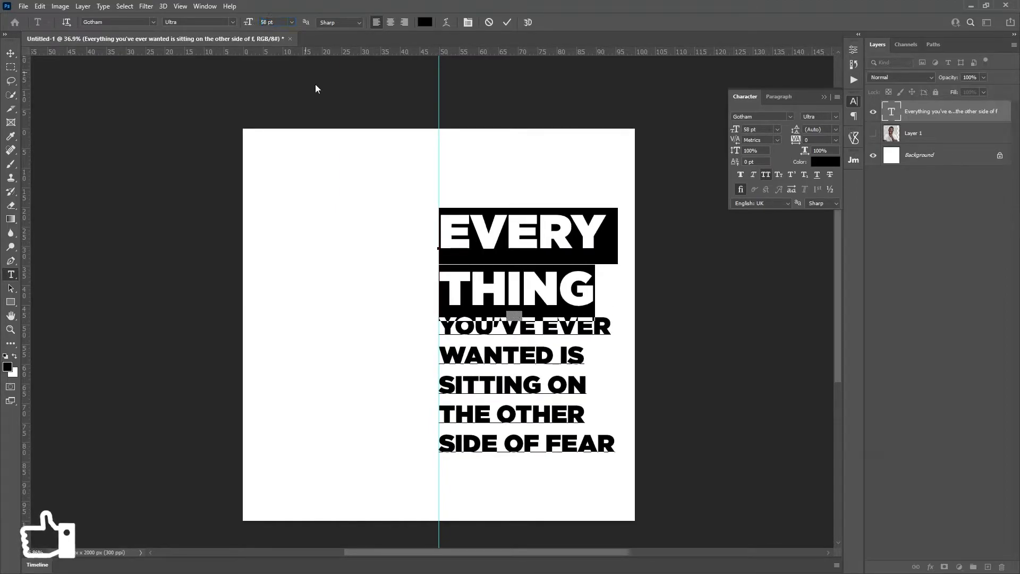
{"action": "left_click", "coordinate": [506, 23]}
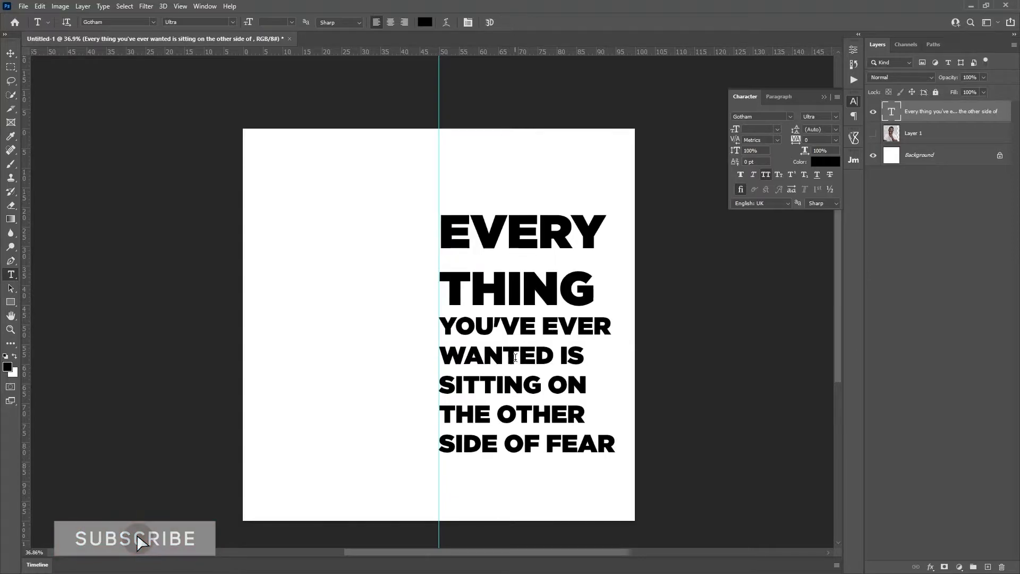
{"action": "double_click", "coordinate": [472, 288]}
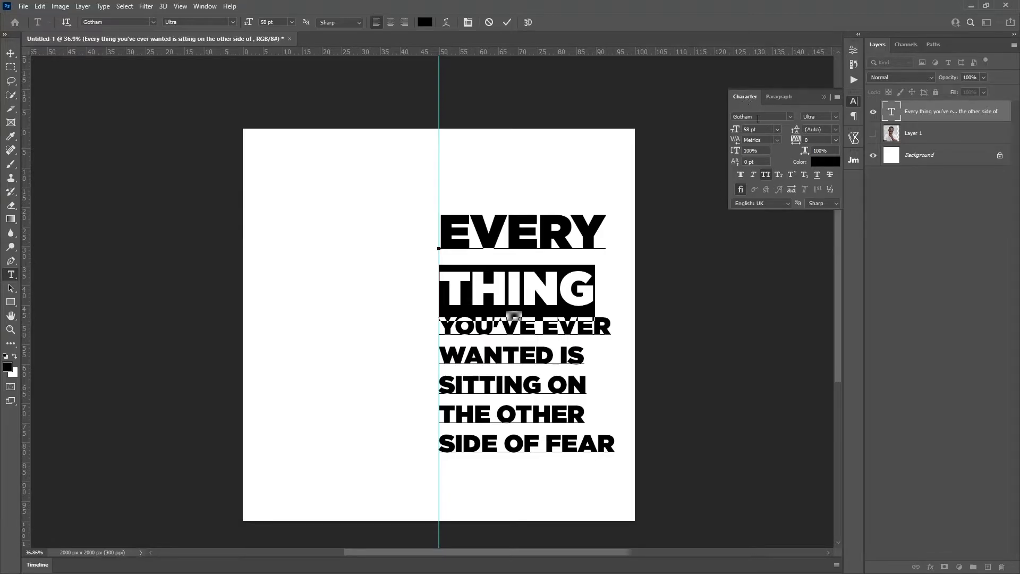
{"action": "left_click", "coordinate": [205, 6]}
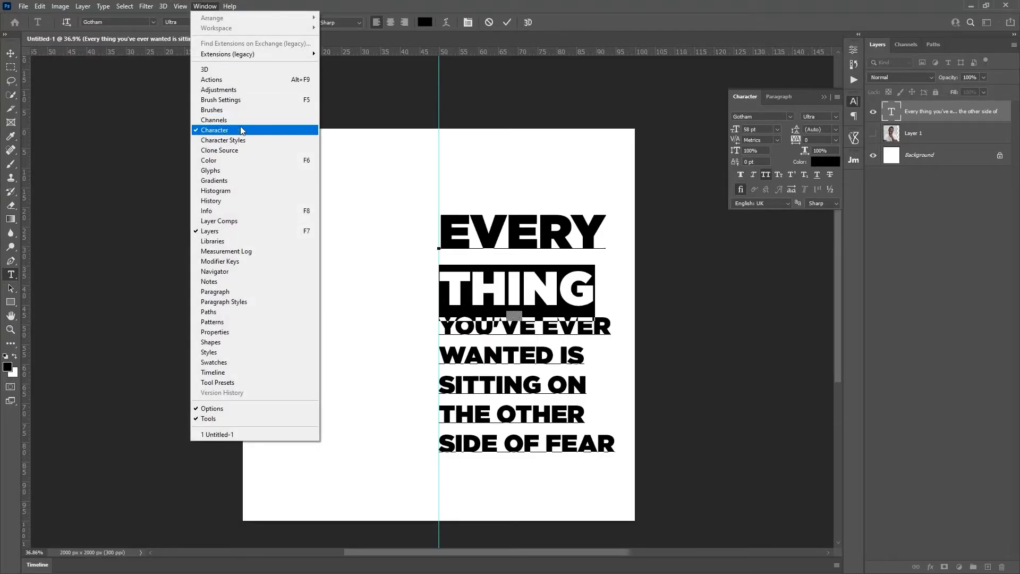
{"action": "left_click", "coordinate": [799, 133]}
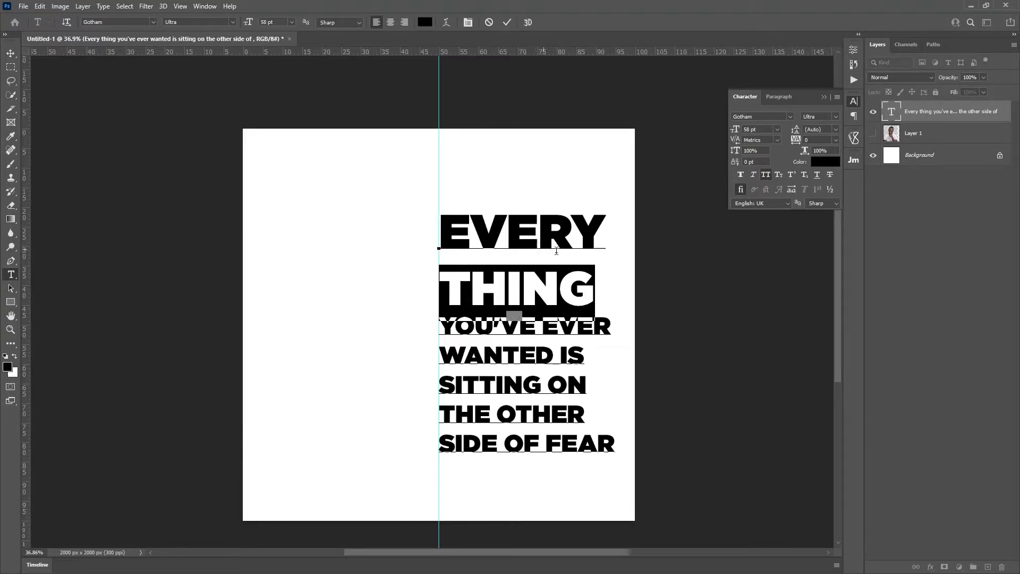
{"action": "left_click_drag", "start_coordinate": [795, 130], "coordinate": [785, 133]}
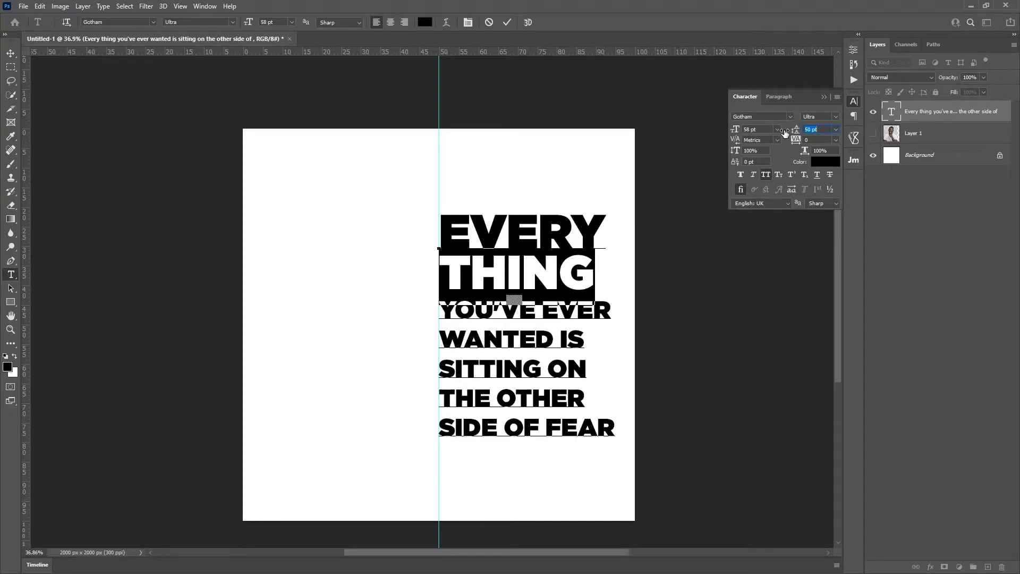
Step: Put EVER on its own line, enlarge YOU'VE to about 48 pt and EVER to 69 pt, tightening the leading
{"action": "left_click", "coordinate": [542, 315]}
{"action": "key", "text": "BackSpace"}
{"action": "key", "text": "Return"}
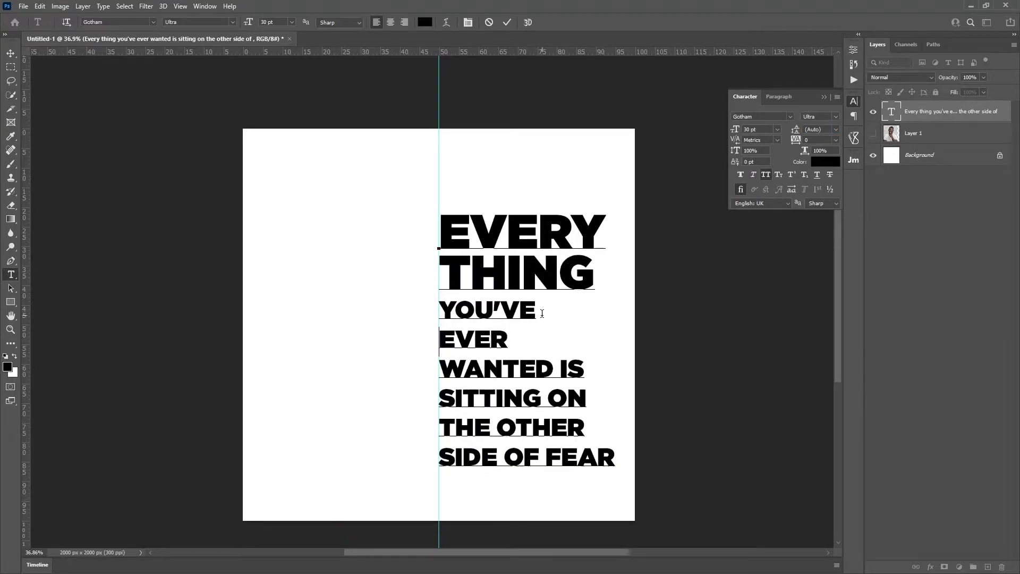
{"action": "left_click_drag", "start_coordinate": [542, 311], "coordinate": [408, 309]}
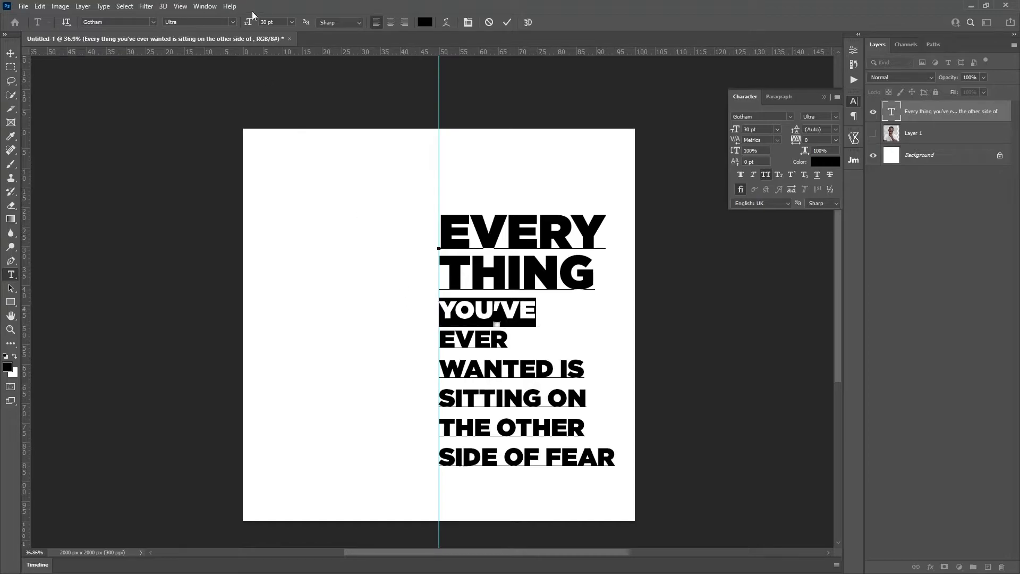
{"action": "left_click_drag", "start_coordinate": [245, 22], "coordinate": [256, 22]}
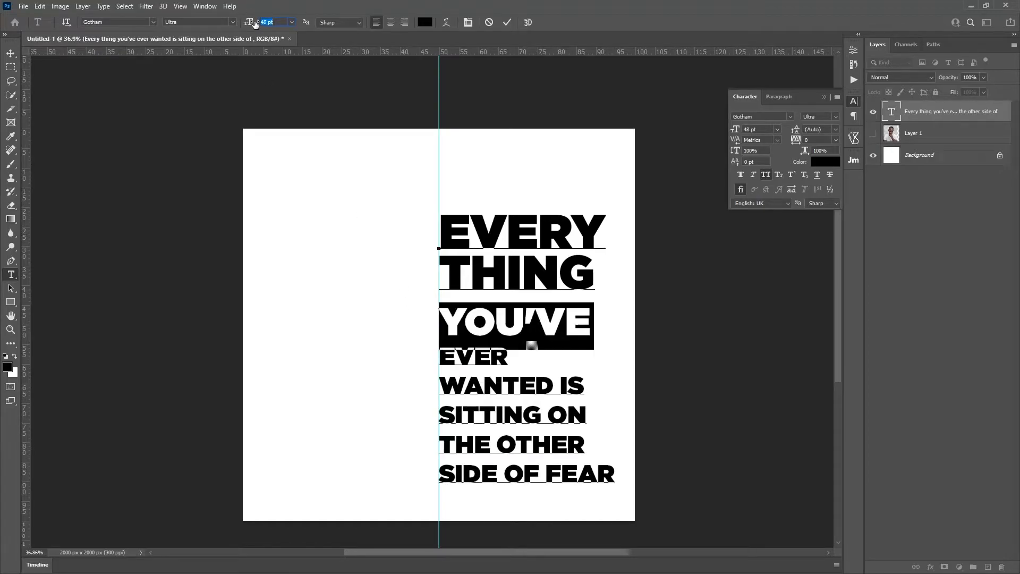
{"action": "left_click", "coordinate": [508, 360]}
{"action": "left_click_drag", "start_coordinate": [507, 360], "coordinate": [428, 360]}
{"action": "left_click_drag", "start_coordinate": [249, 23], "coordinate": [271, 22]}
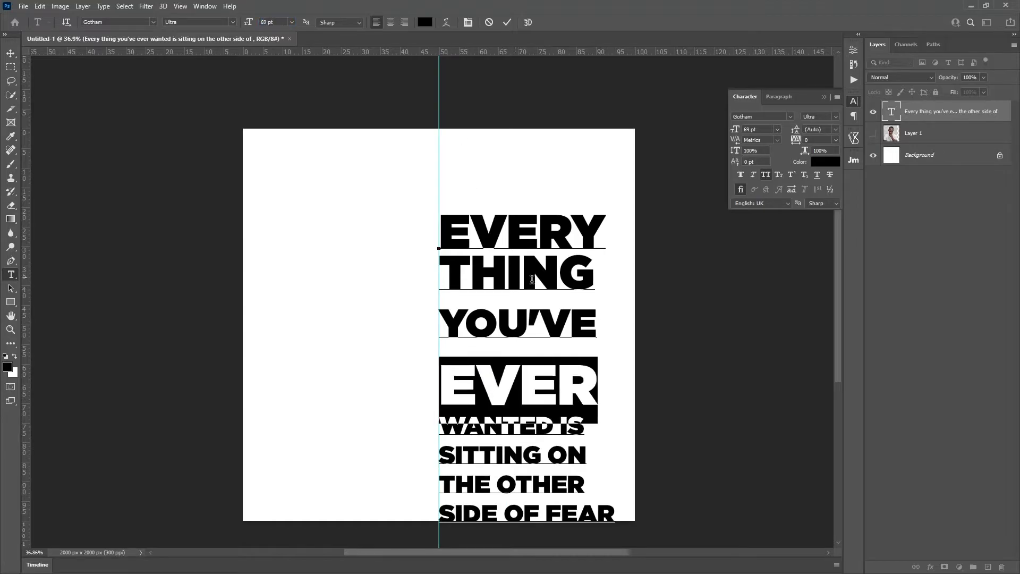
{"action": "left_click_drag", "start_coordinate": [795, 129], "coordinate": [787, 130]}
{"action": "double_click", "coordinate": [534, 345]}
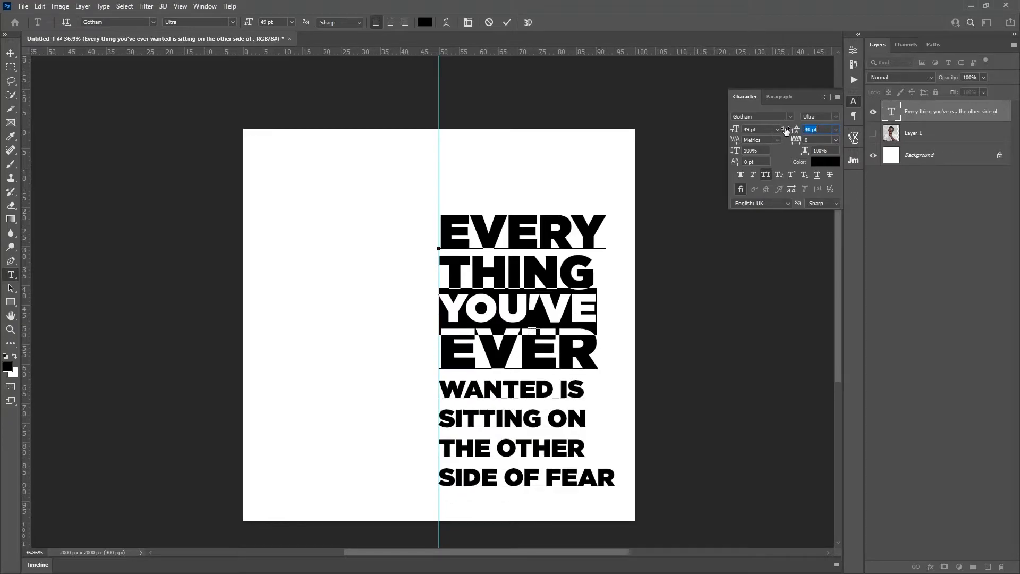
{"action": "left_click", "coordinate": [589, 393]}
Step: Show the portrait behind the quote, scale it up to about 110%, and nudge it slightly down
{"action": "key", "text": "ctrl+Return"}
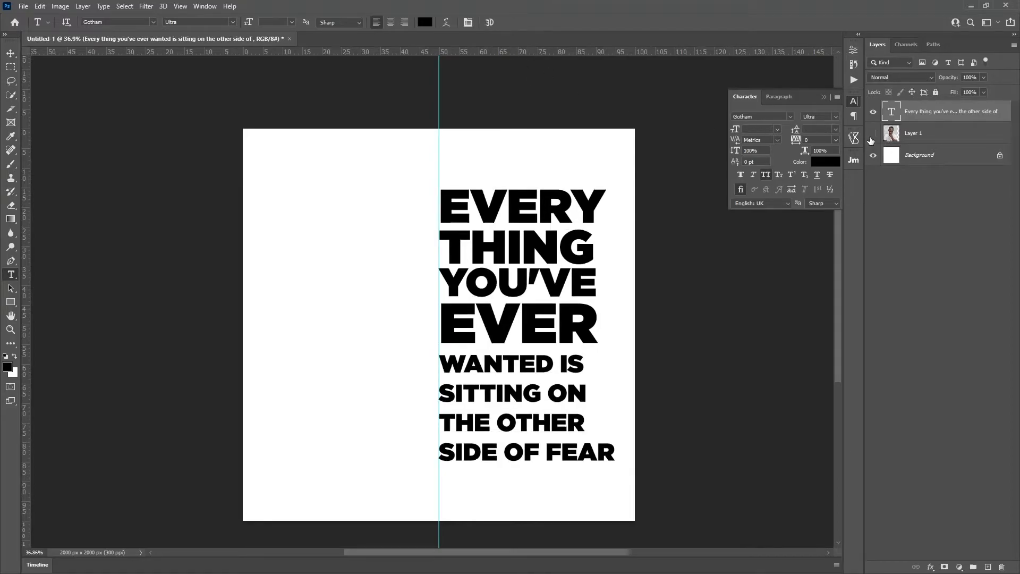
{"action": "left_click", "coordinate": [872, 134]}
{"action": "left_click", "coordinate": [927, 140]}
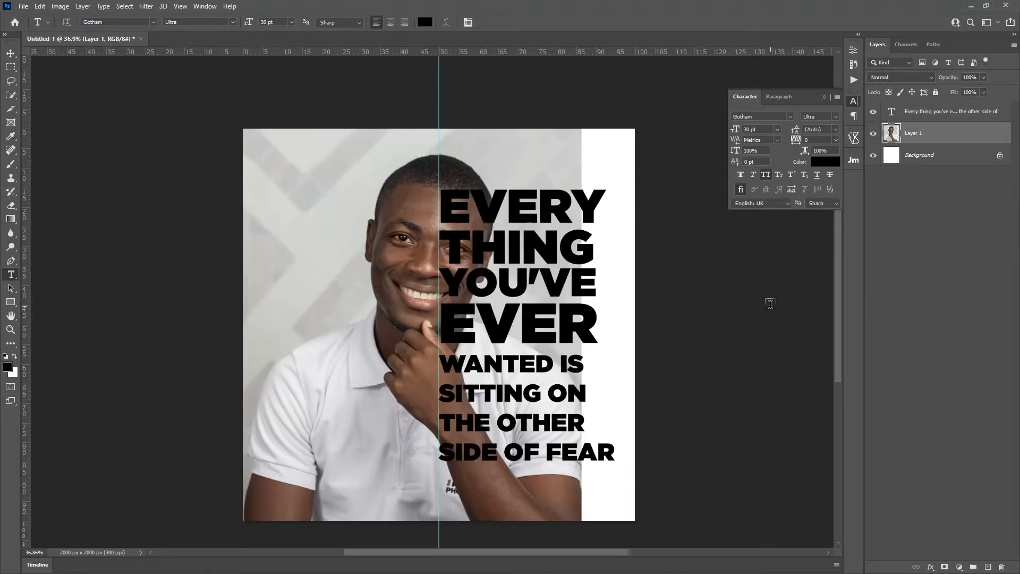
{"action": "key", "text": "v"}
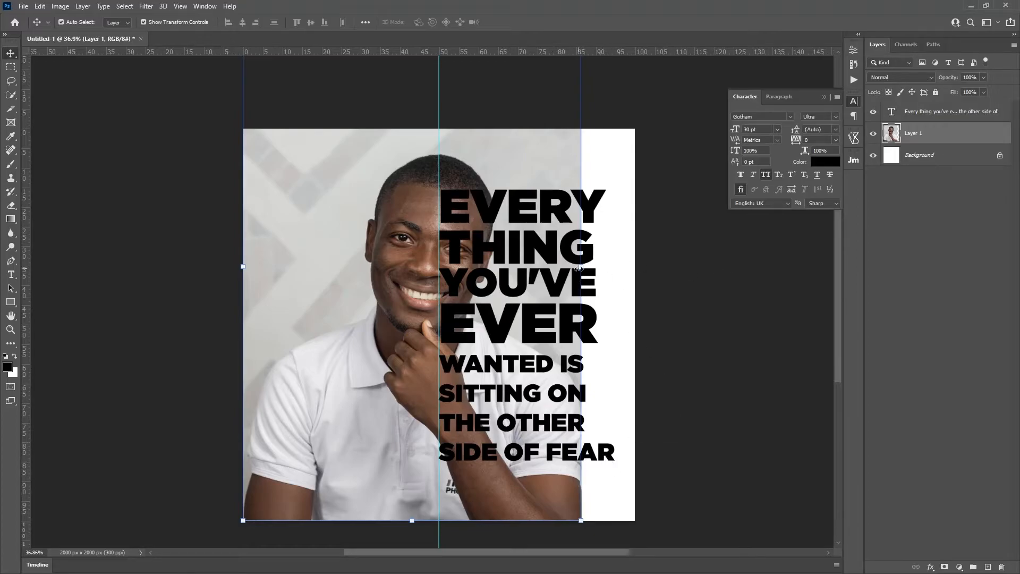
{"action": "mouse_move", "coordinate": [579, 268]}
{"action": "left_mouse_down"}
{"action": "mouse_move", "coordinate": [620, 263]}
{"action": "mouse_move", "coordinate": [573, 270]}
{"action": "mouse_move", "coordinate": [573, 257]}
{"action": "left_mouse_up"}
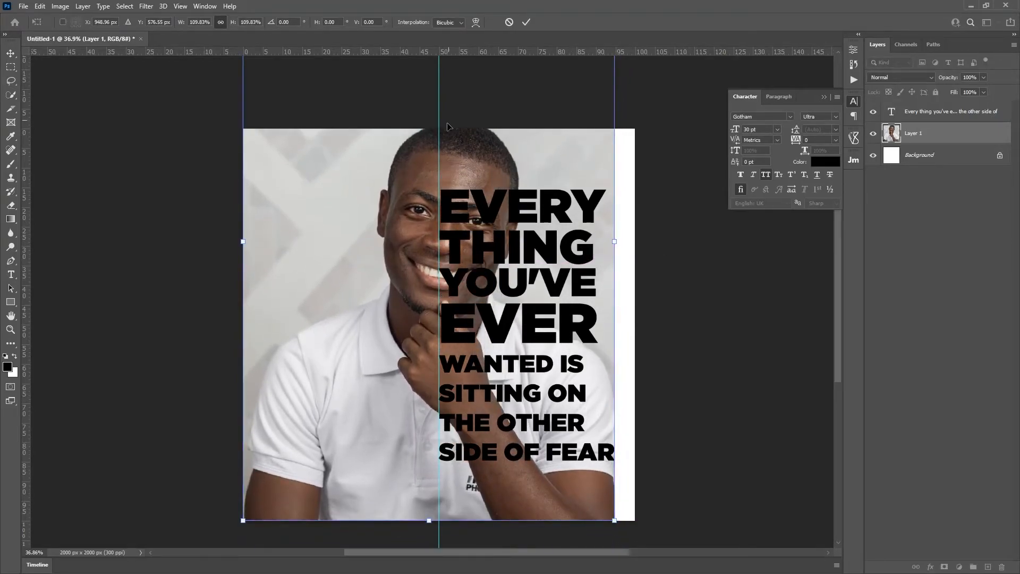
{"action": "left_click", "coordinate": [526, 23]}
{"action": "left_click_drag", "start_coordinate": [545, 144], "coordinate": [546, 152]}
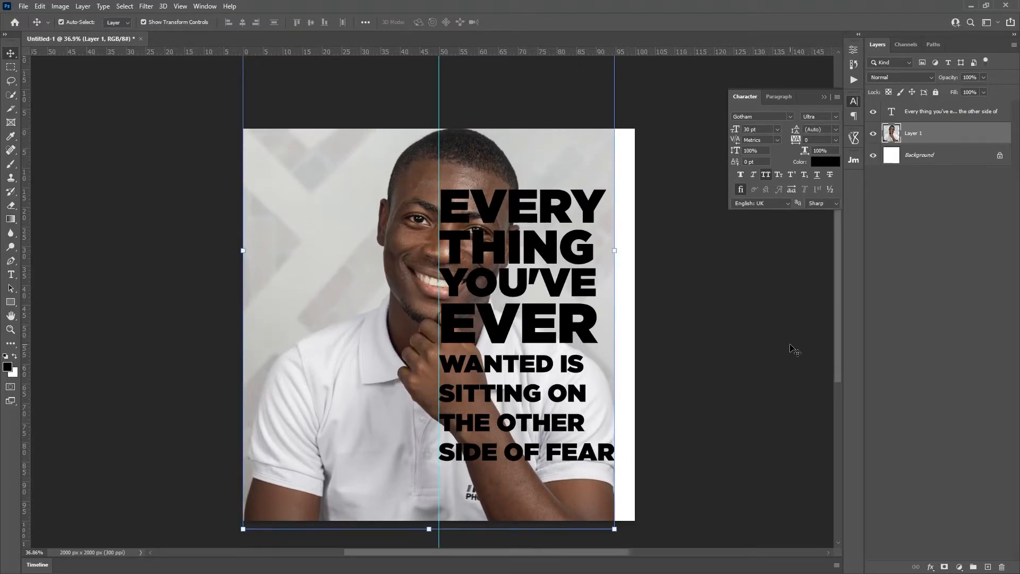
{"action": "left_click", "coordinate": [870, 238]}
{"action": "left_click", "coordinate": [927, 113]}
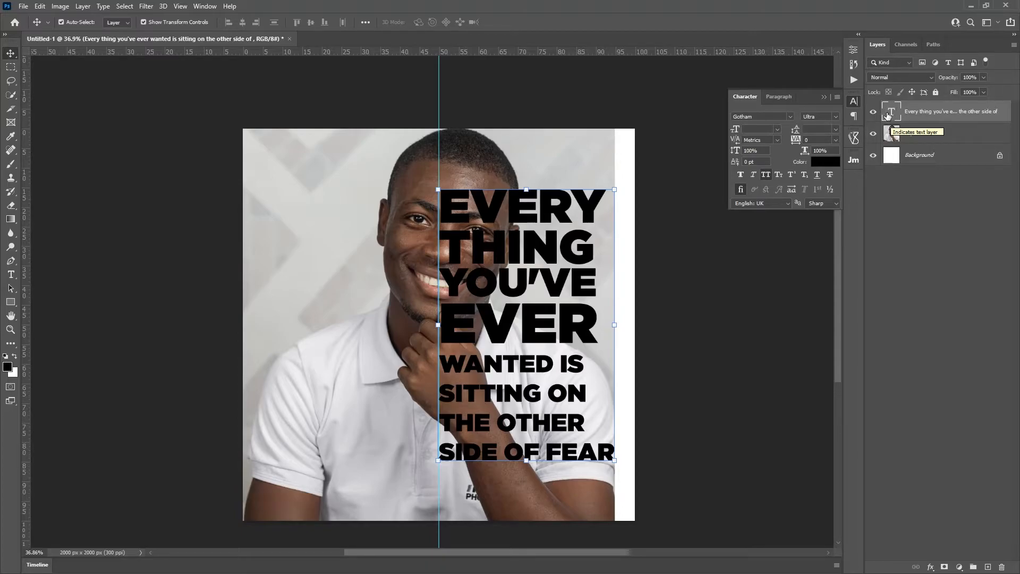
Step: Load the quote's letter shapes as a selection from the text layer thumbnail
{"action": "key", "text": "ctrl"}
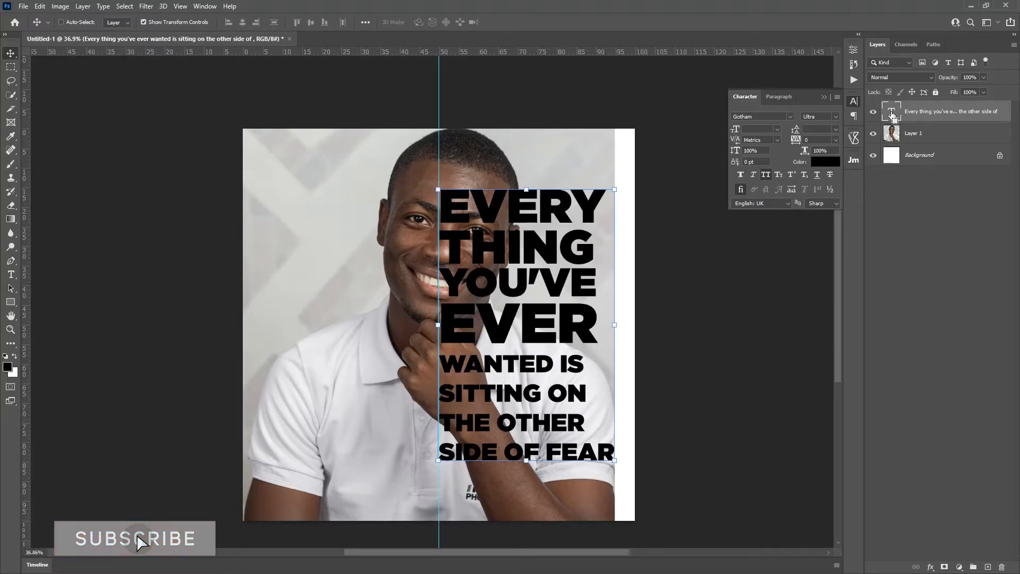
{"action": "left_click", "coordinate": [893, 114], "text": "ctrl"}
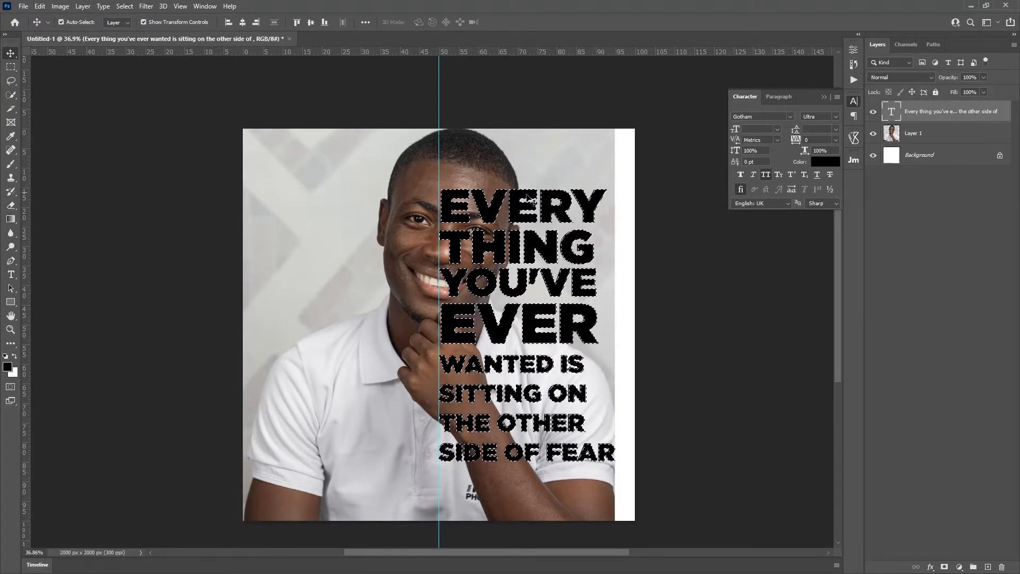
{"action": "key", "text": "ctrl+d"}
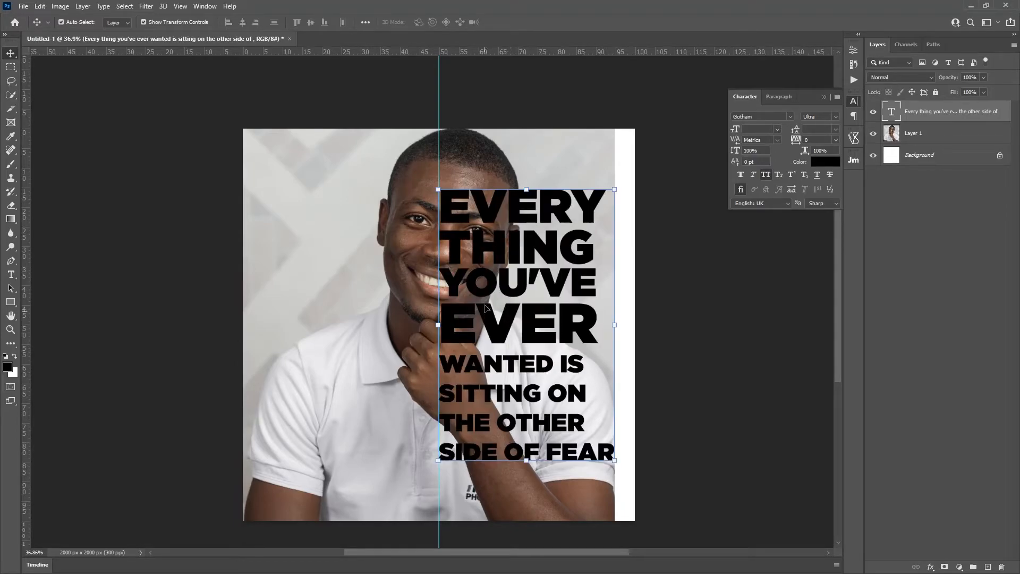
{"action": "left_click", "coordinate": [891, 112], "text": "ctrl"}
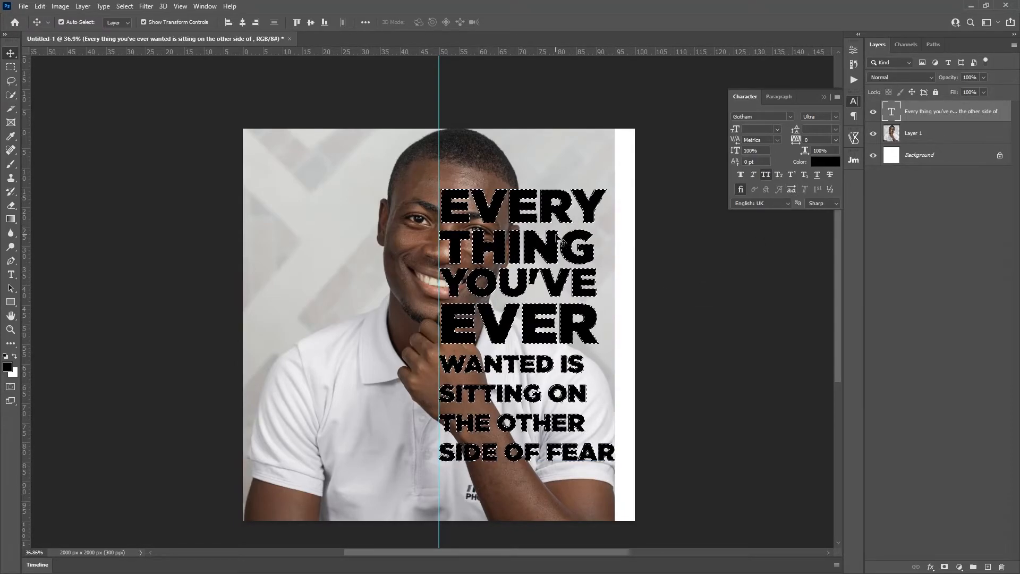
Step: Rename Layer 1 to IMAGE and add a layer mask from the lettering selection
{"action": "left_click", "coordinate": [948, 138]}
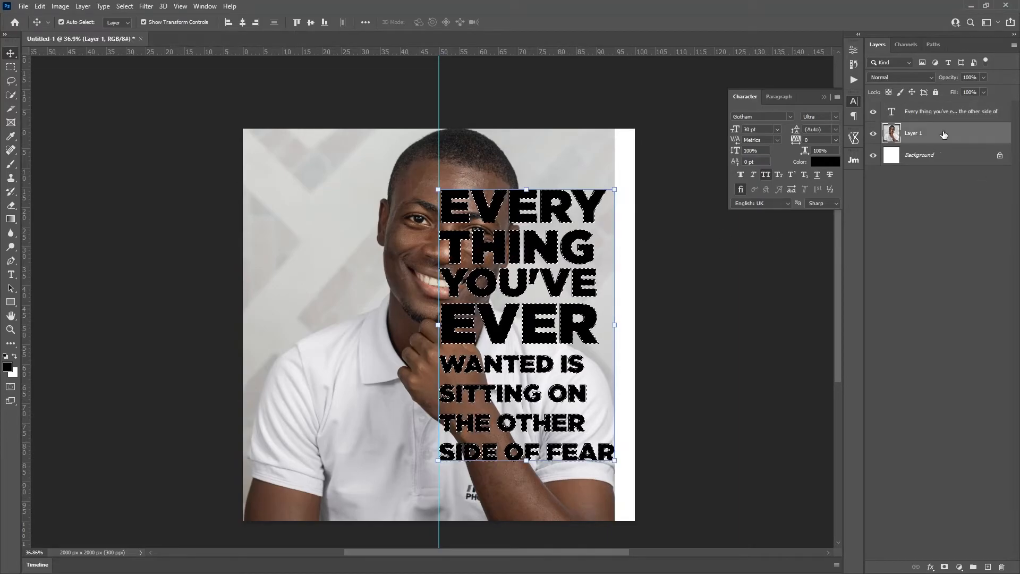
{"action": "double_click", "coordinate": [915, 134]}
{"action": "key", "text": "BackSpace"}
{"action": "key", "text": "Return"}
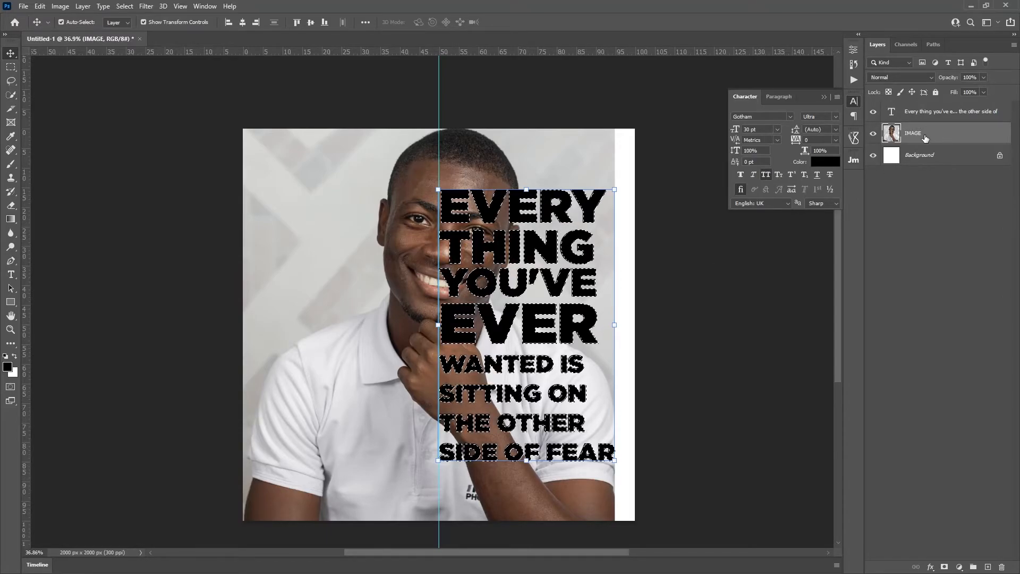
{"action": "left_click", "coordinate": [943, 566]}
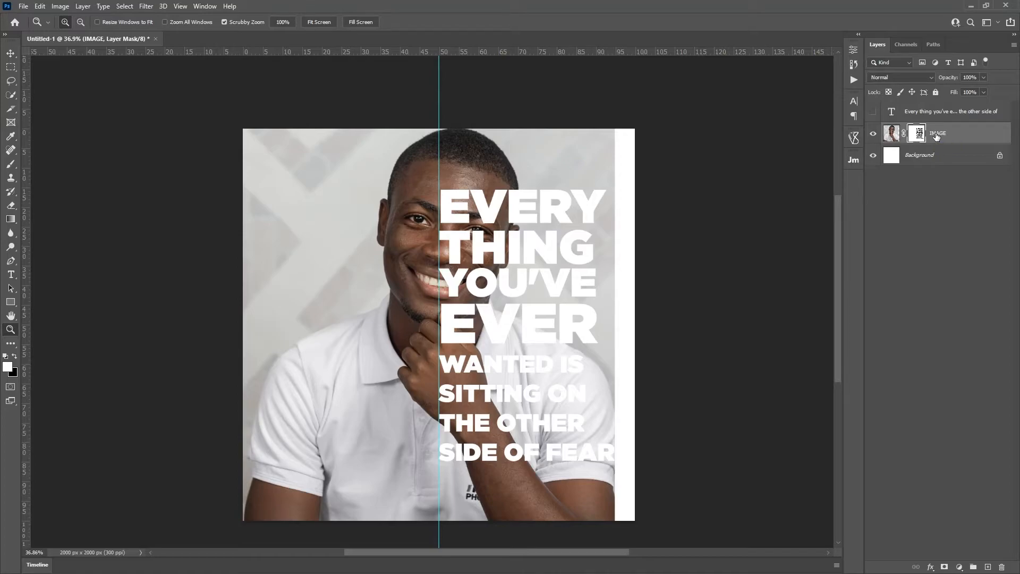
Step: Duplicate IMAGE and invert the copy's mask so the photo shows only inside the letters
{"action": "key", "text": "ctrl+j"}
{"action": "left_click", "coordinate": [916, 133]}
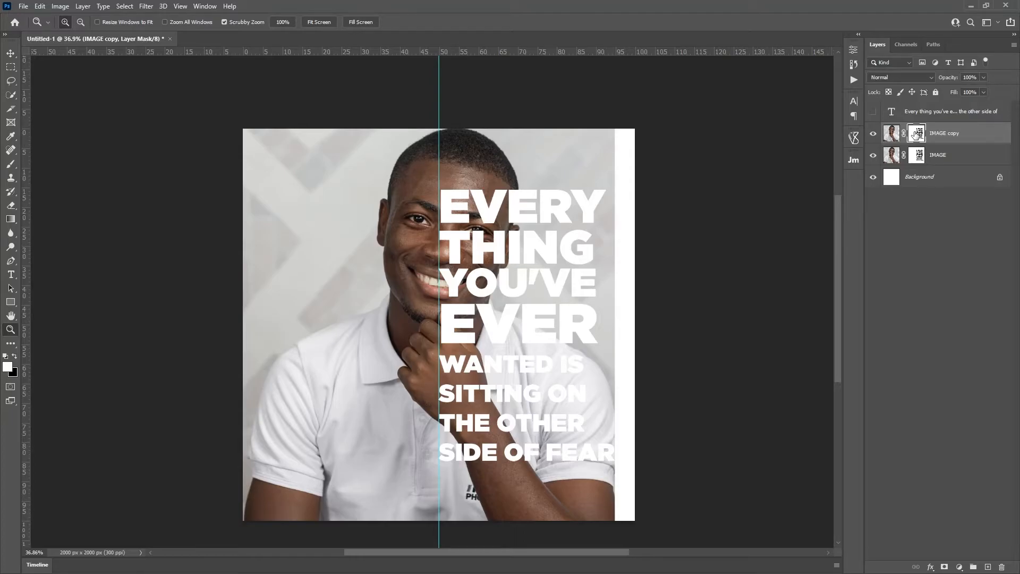
{"action": "key", "text": "ctrl+i"}
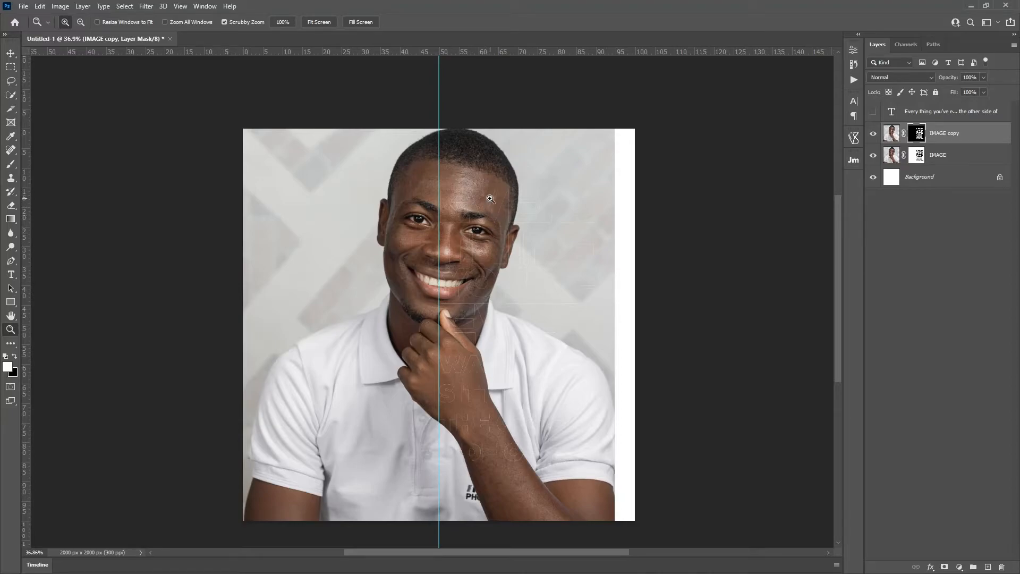
Step: Delete the layer mask from the original IMAGE layer
{"action": "left_click", "coordinate": [917, 156]}
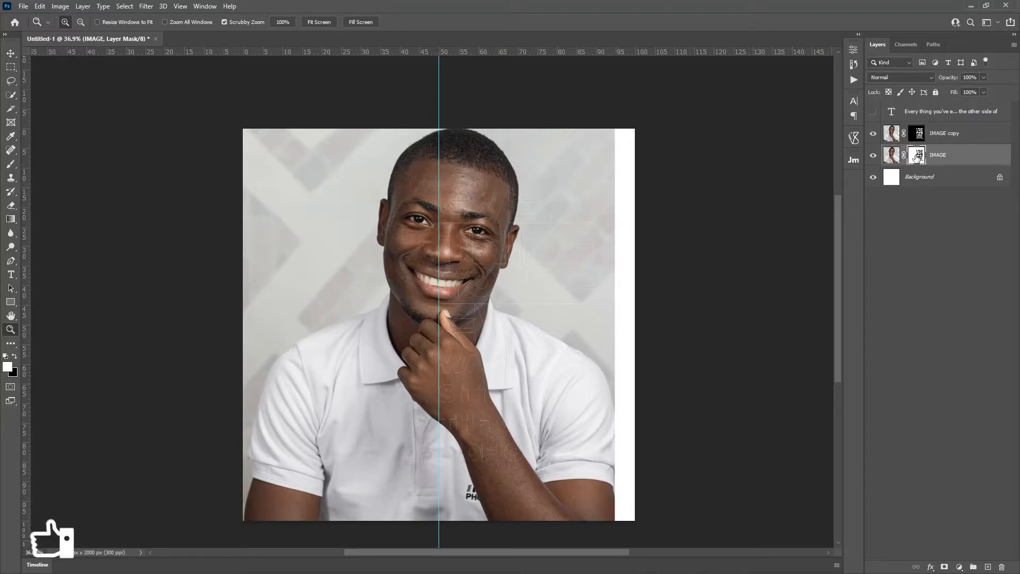
{"action": "right_click", "coordinate": [917, 156]}
{"action": "left_click", "coordinate": [928, 177]}
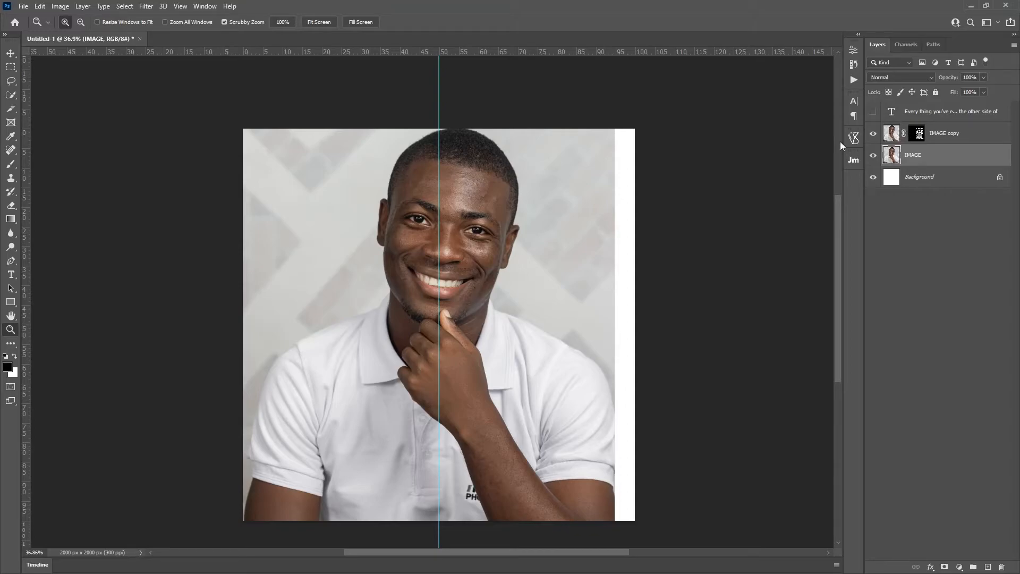
Step: Select the right half of the canvas from the centre guide with the Rectangular Marquee
{"action": "left_click", "coordinate": [10, 67]}
{"action": "right_click", "coordinate": [10, 68]}
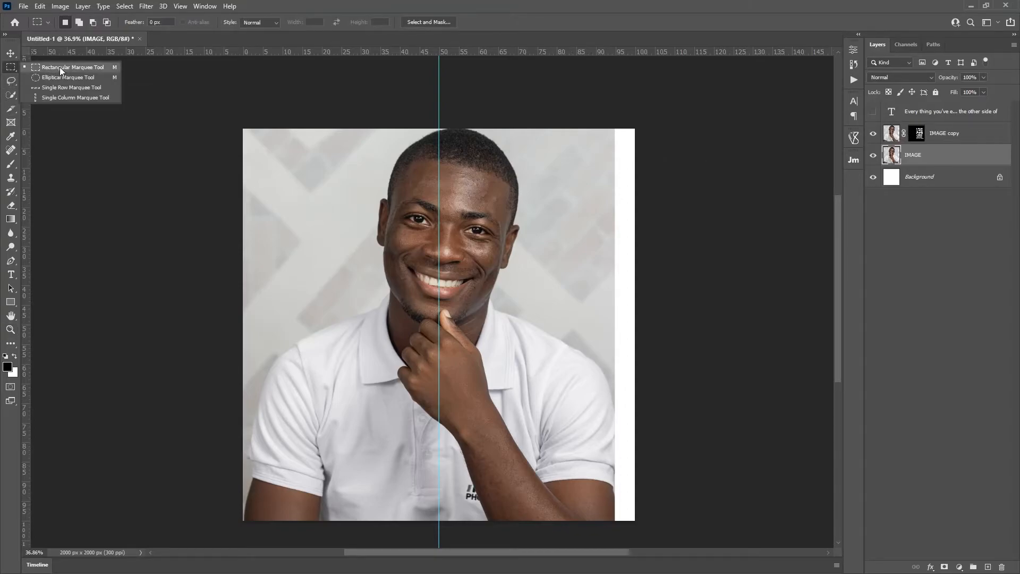
{"action": "left_click", "coordinate": [72, 66]}
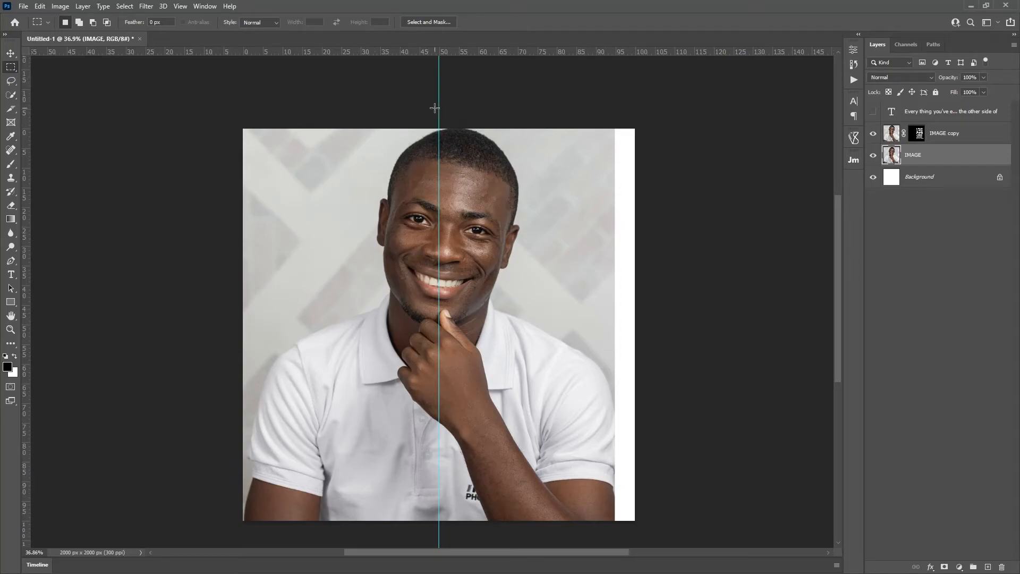
{"action": "left_click_drag", "start_coordinate": [439, 108], "coordinate": [667, 528]}
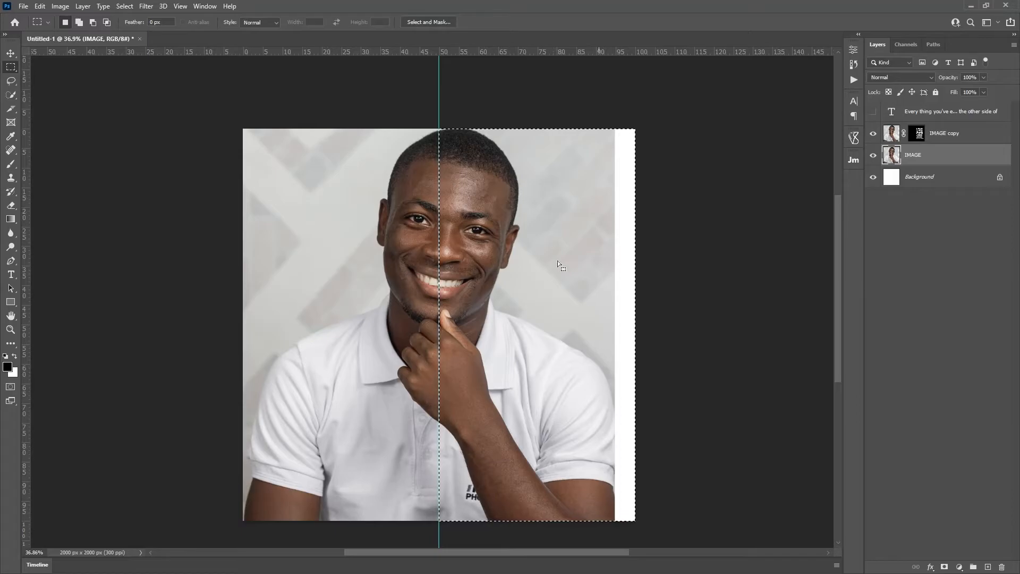
Step: Add a layer mask to IMAGE and invert it so the photo stays only on the left half
{"action": "left_click", "coordinate": [944, 567]}
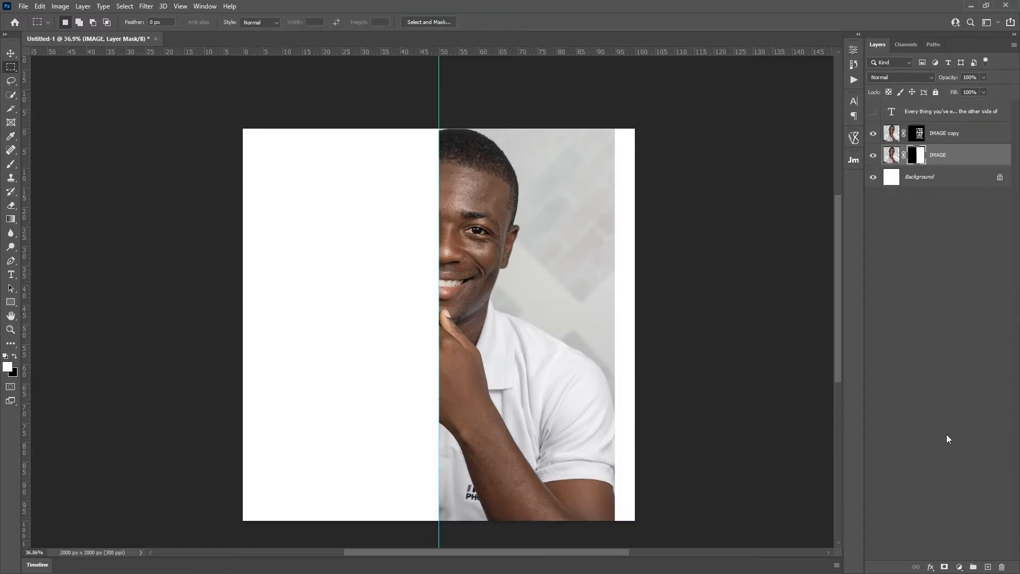
{"action": "key", "text": "ctrl+z"}
{"action": "key", "text": "ctrl+shift+z"}
{"action": "key", "text": "ctrl+z"}
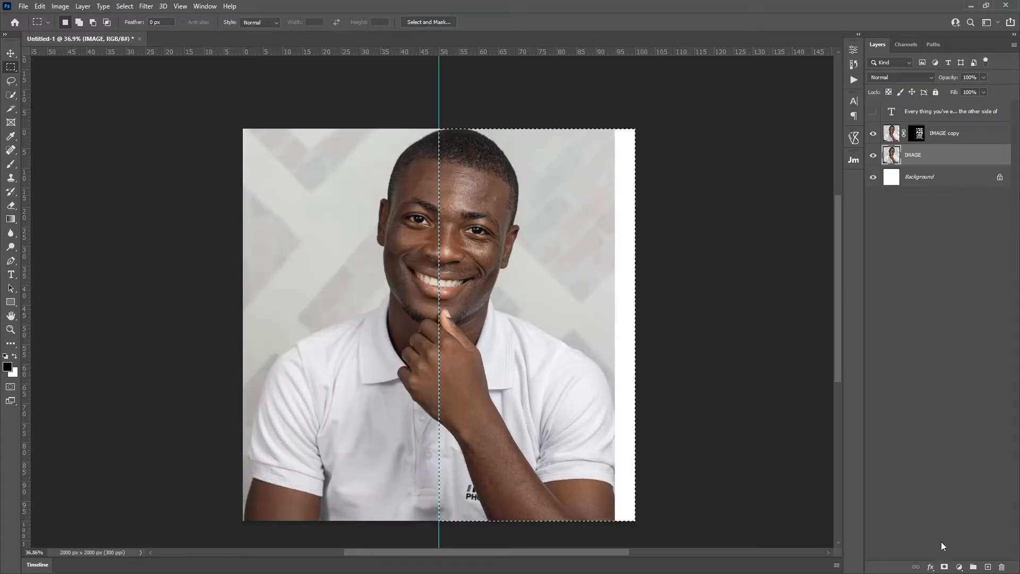
{"action": "left_click", "coordinate": [943, 566]}
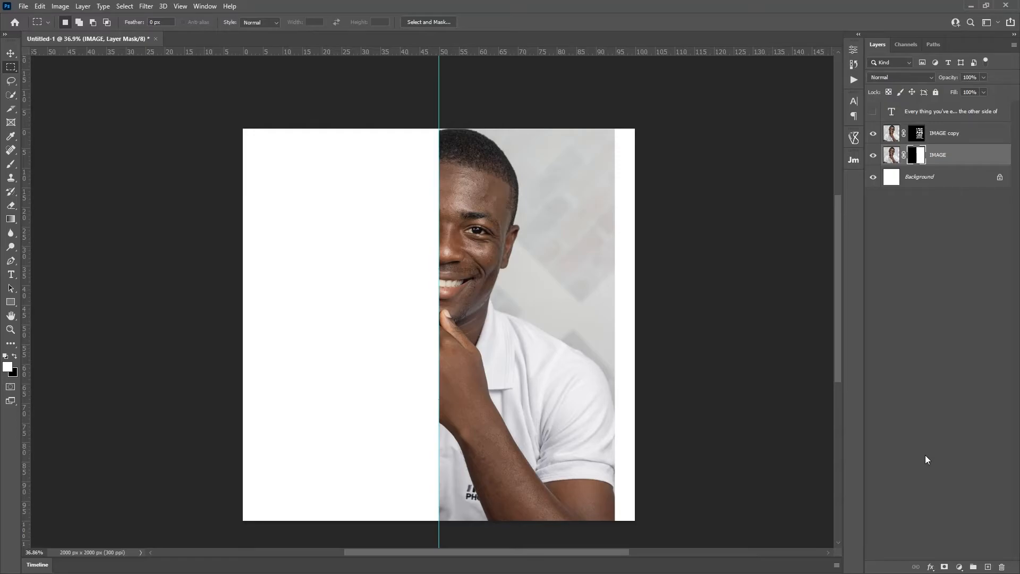
{"action": "key", "text": "ctrl+i"}
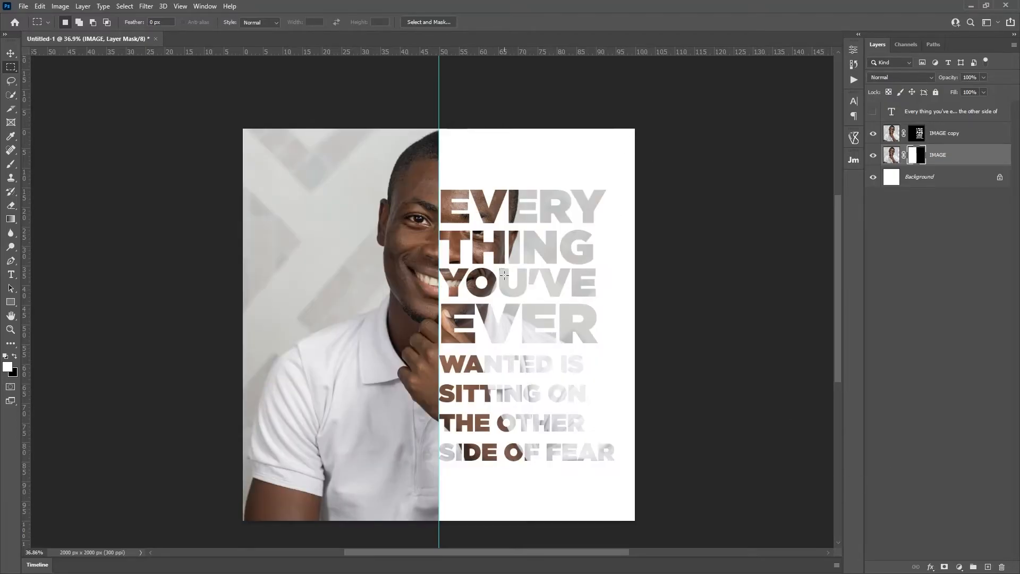
{"action": "key", "text": "z"}
{"action": "left_click", "coordinate": [938, 177]}
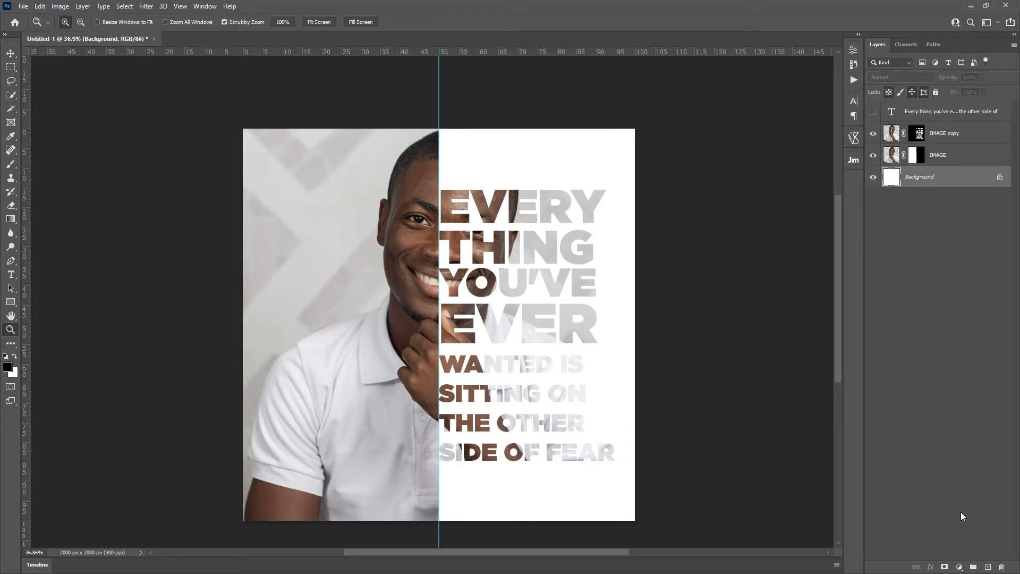
Step: Add a black Solid Color fill layer, Color Fill 1, then hide it
{"action": "left_click", "coordinate": [959, 566]}
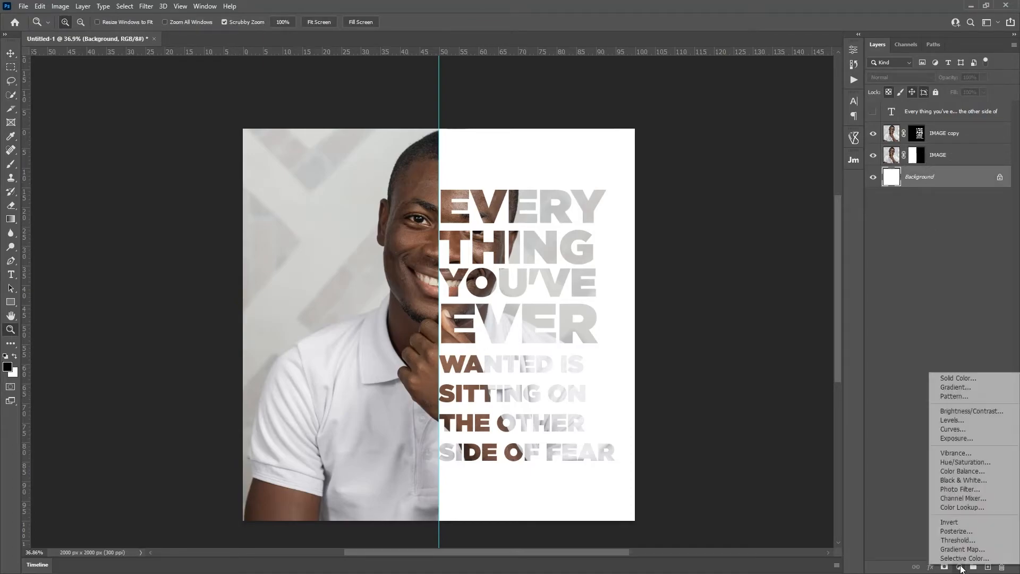
{"action": "left_click", "coordinate": [955, 375]}
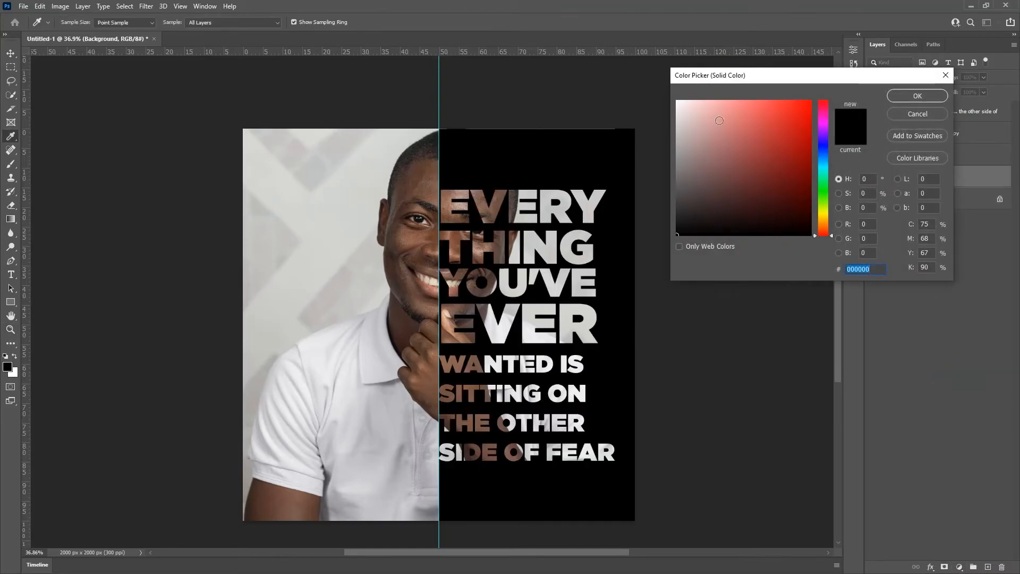
{"action": "left_click", "coordinate": [900, 97]}
{"action": "left_click", "coordinate": [872, 176]}
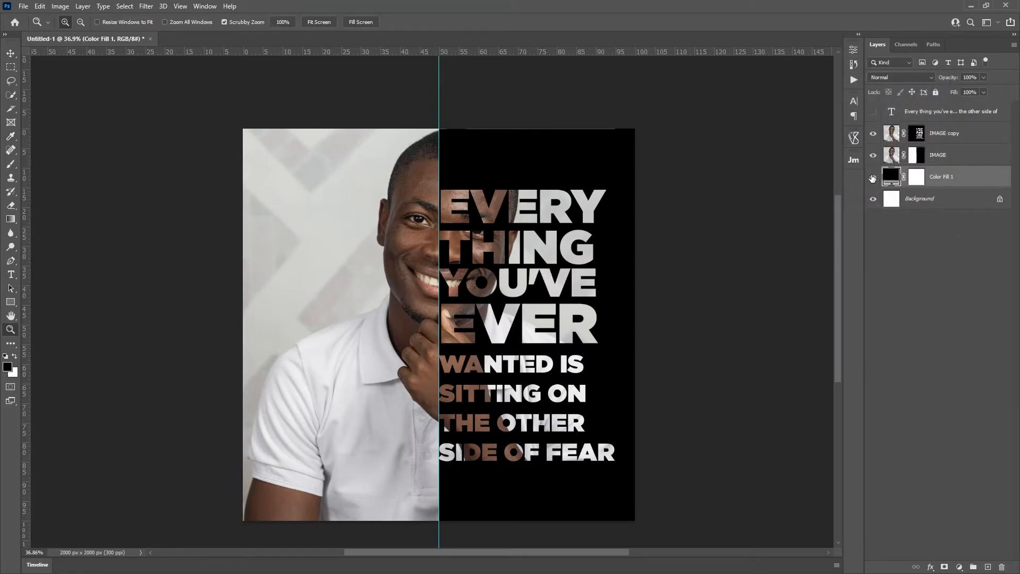
Step: Try filling the Background's right half with black using the Paint Bucket, then undo it
{"action": "left_click", "coordinate": [940, 198]}
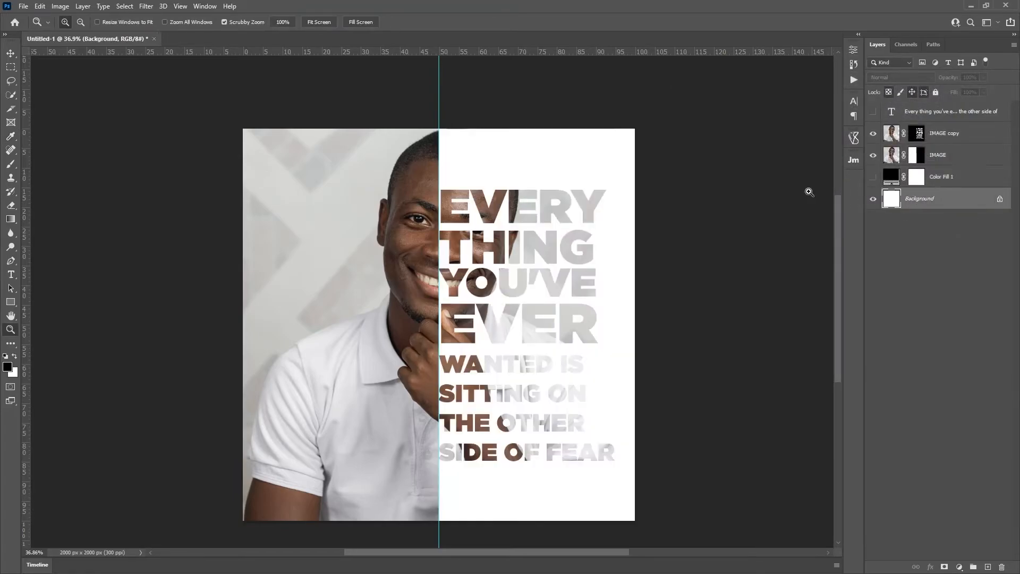
{"action": "left_click", "coordinate": [10, 218]}
{"action": "left_click", "coordinate": [62, 228]}
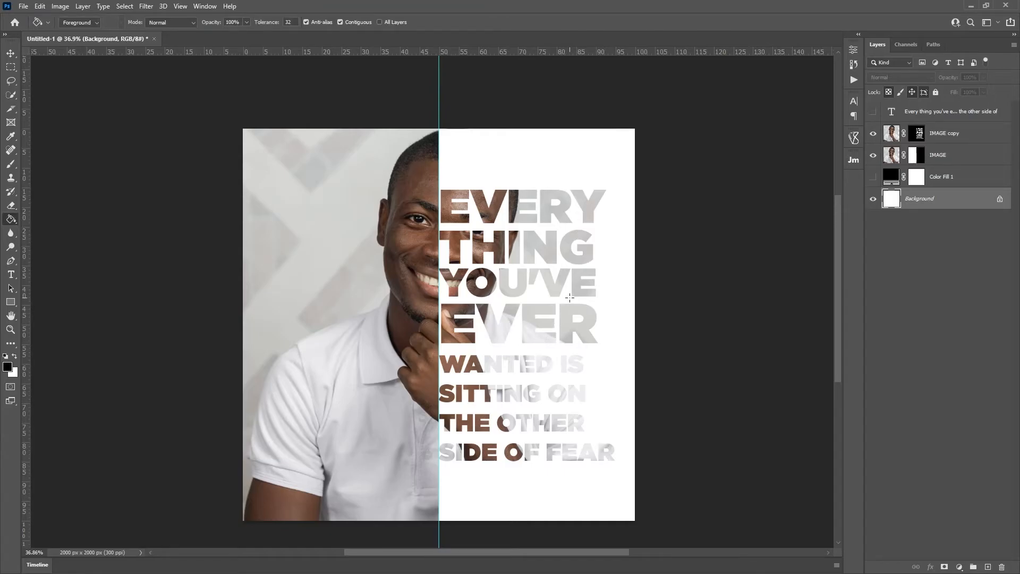
{"action": "left_click", "coordinate": [569, 296]}
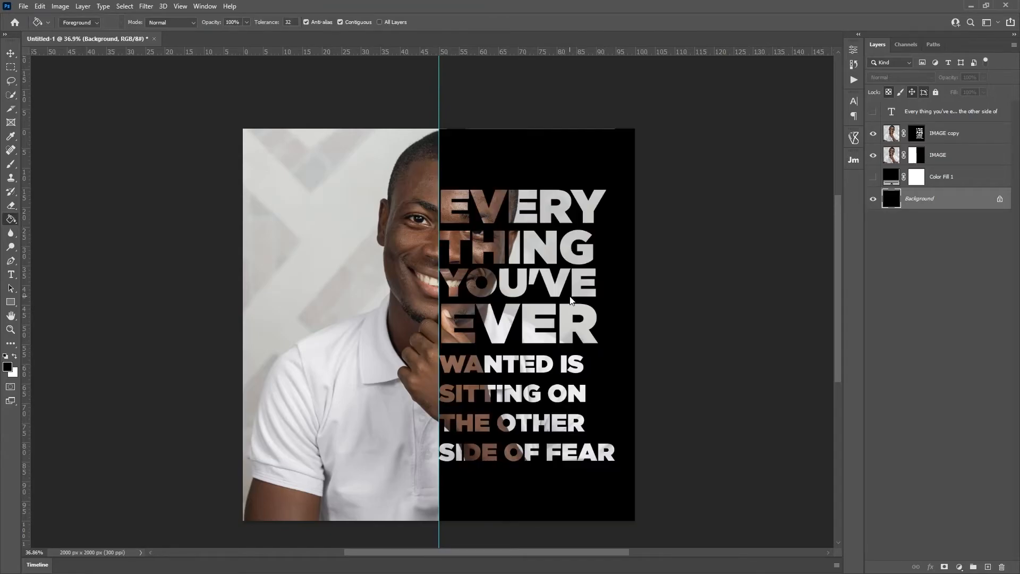
{"action": "key", "text": "ctrl+z"}
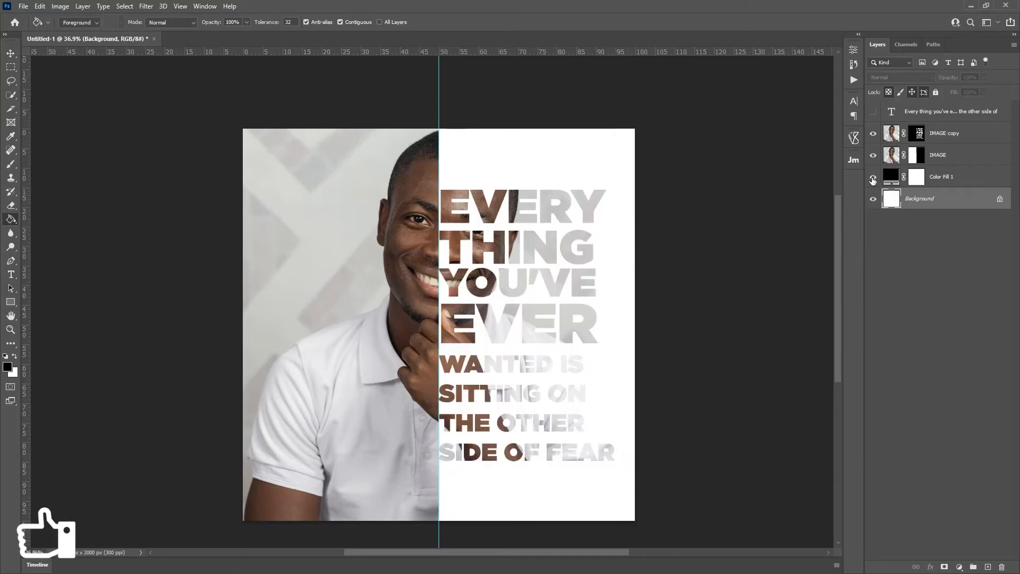
Step: Show Color Fill 1 again and preview several red shades, keeping it black
{"action": "left_click", "coordinate": [873, 176]}
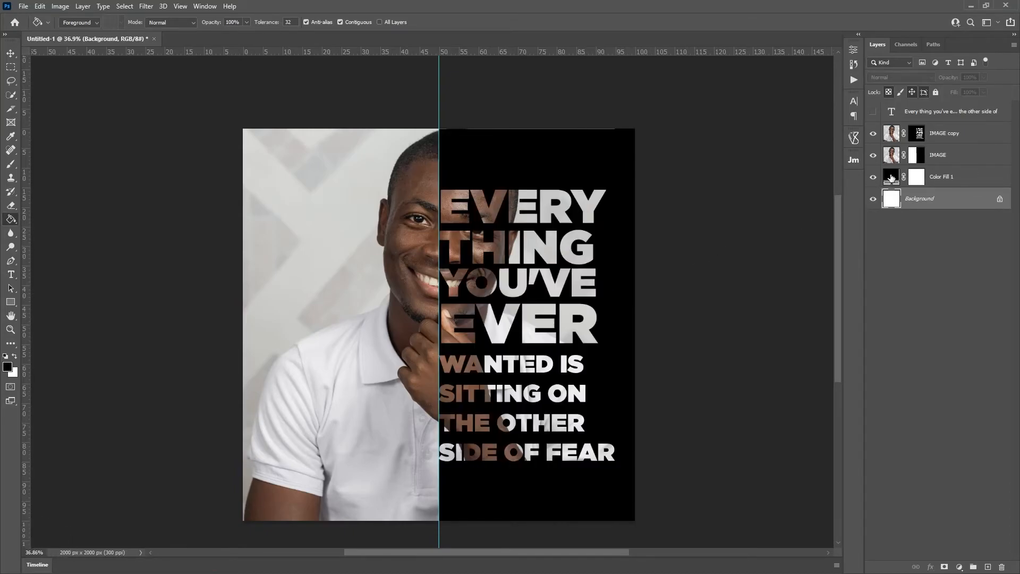
{"action": "double_click", "coordinate": [891, 178]}
{"action": "left_click", "coordinate": [775, 123]}
{"action": "left_click", "coordinate": [774, 171]}
{"action": "left_click", "coordinate": [797, 162]}
{"action": "left_click", "coordinate": [917, 114]}
{"action": "left_click", "coordinate": [946, 291]}
Step: Zoom in on the quote text and select the IMAGE copy layer's mask
{"action": "key", "text": "z"}
{"action": "left_click_drag", "start_coordinate": [467, 248], "coordinate": [501, 256]}
{"action": "left_click", "coordinate": [918, 133]}
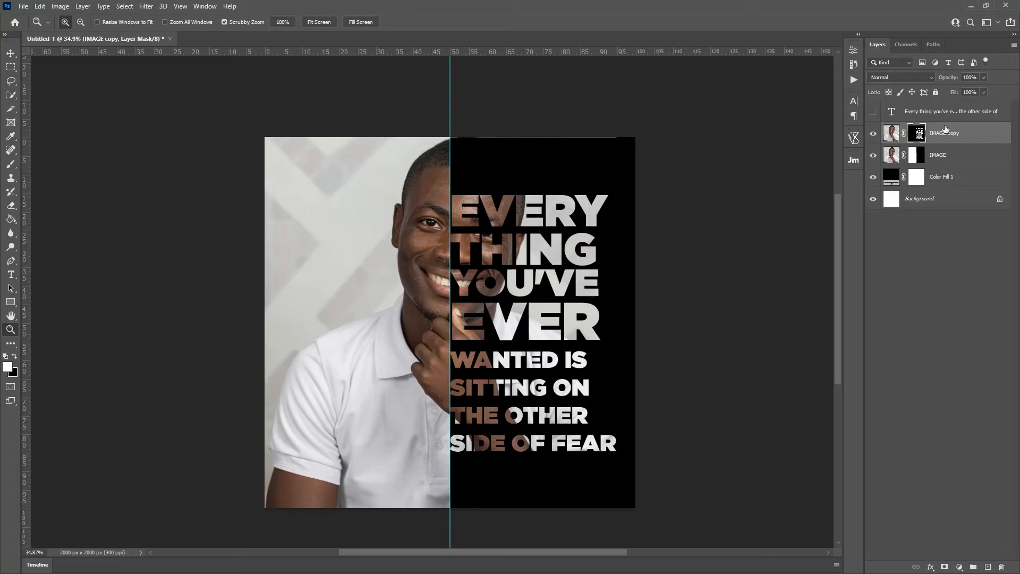
Step: Try a Stroke style on IMAGE copy, cancel it, then unlink its mask from the photo
{"action": "left_click", "coordinate": [930, 567]}
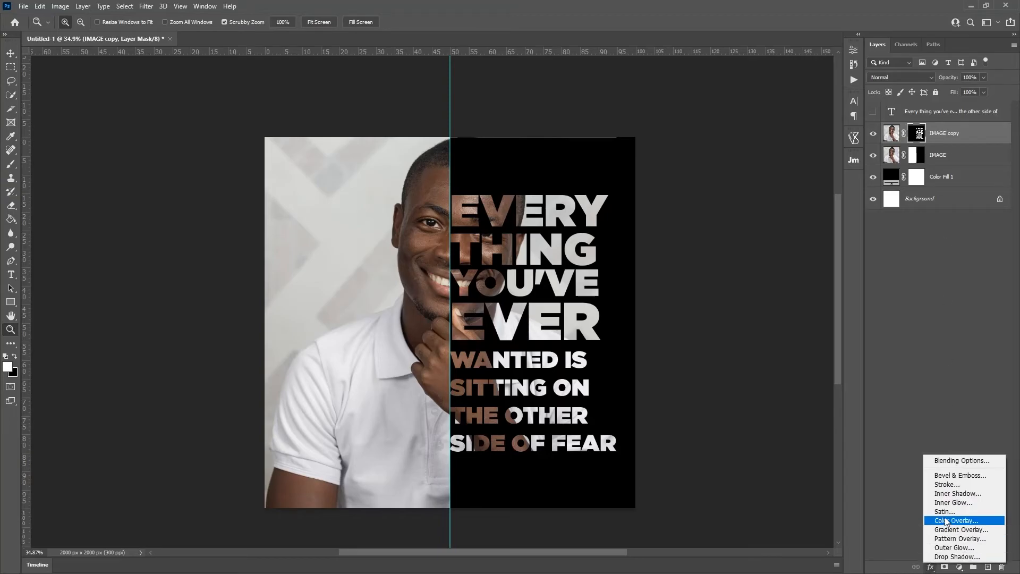
{"action": "left_click", "coordinate": [948, 485]}
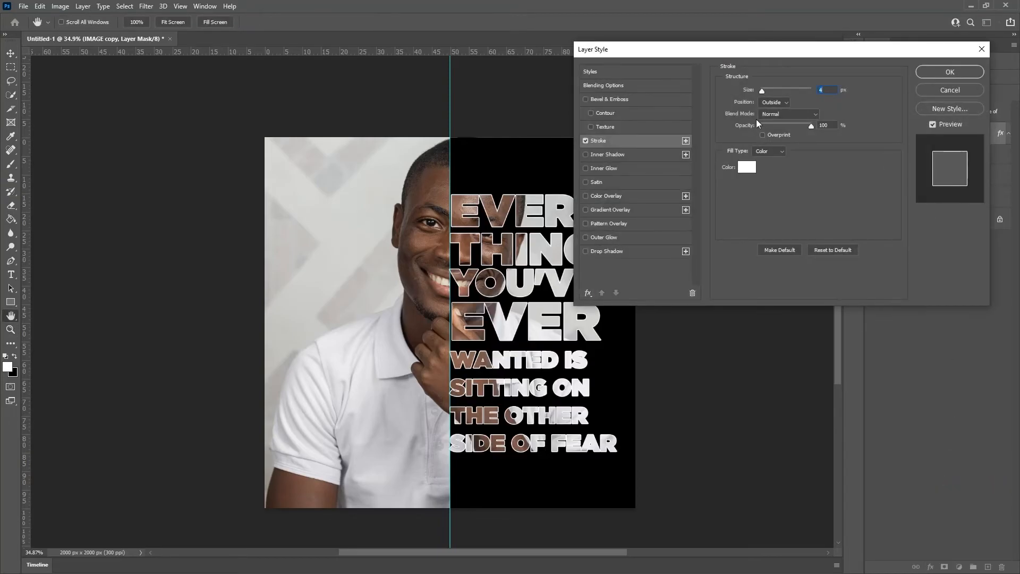
{"action": "left_click_drag", "start_coordinate": [741, 51], "coordinate": [770, 18]}
{"action": "left_click", "coordinate": [801, 71]}
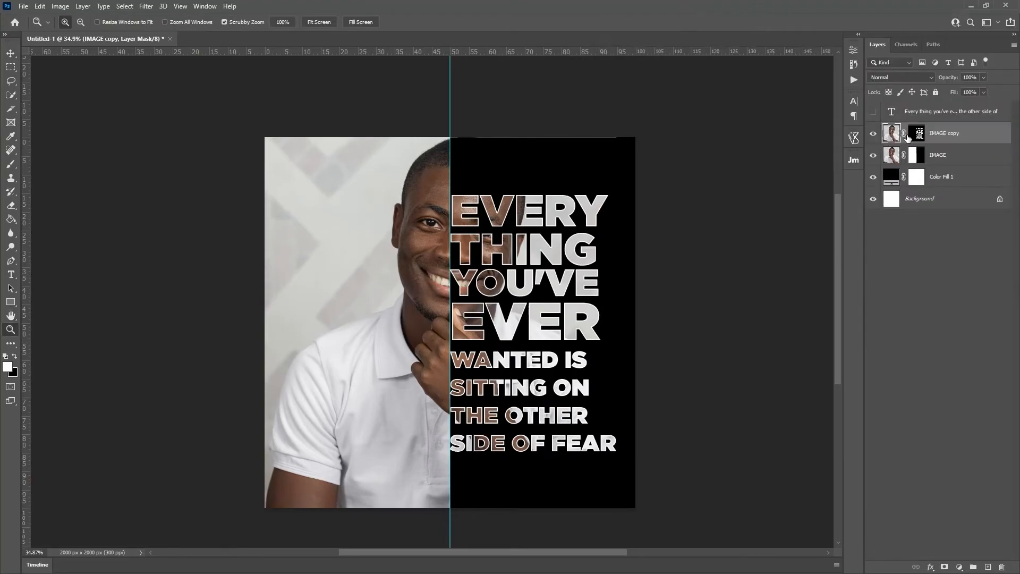
{"action": "left_click", "coordinate": [896, 135]}
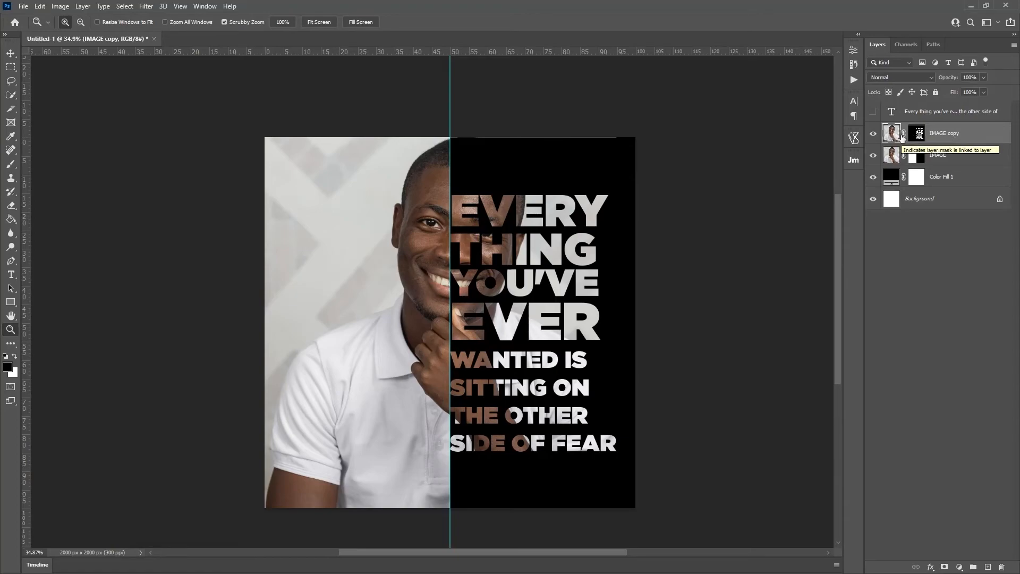
{"action": "left_click", "coordinate": [904, 136]}
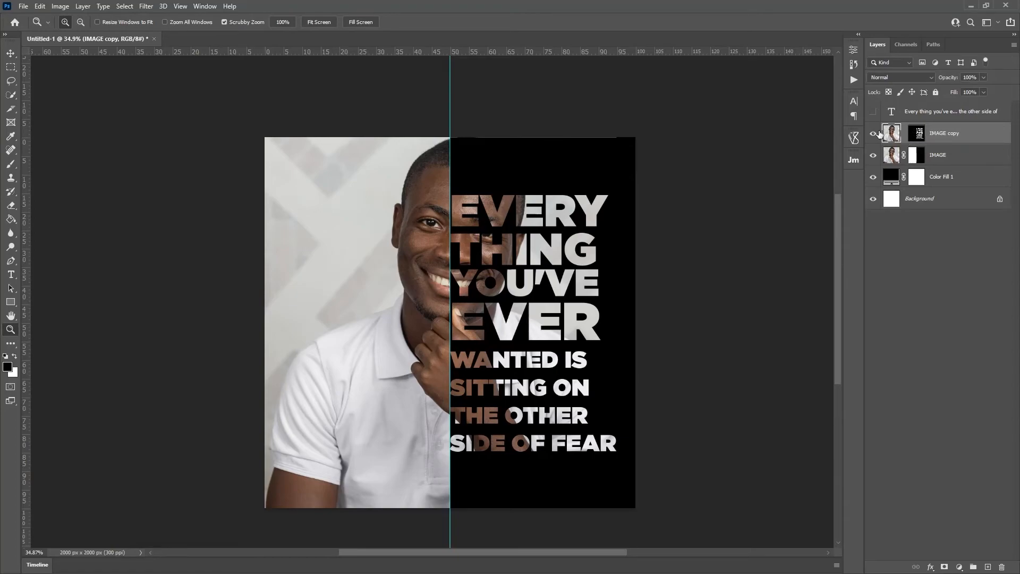
Step: Select IMAGE copy's mask and drag the quote reveal upward with the Move tool
{"action": "left_click", "coordinate": [918, 134]}
{"action": "key", "text": "v"}
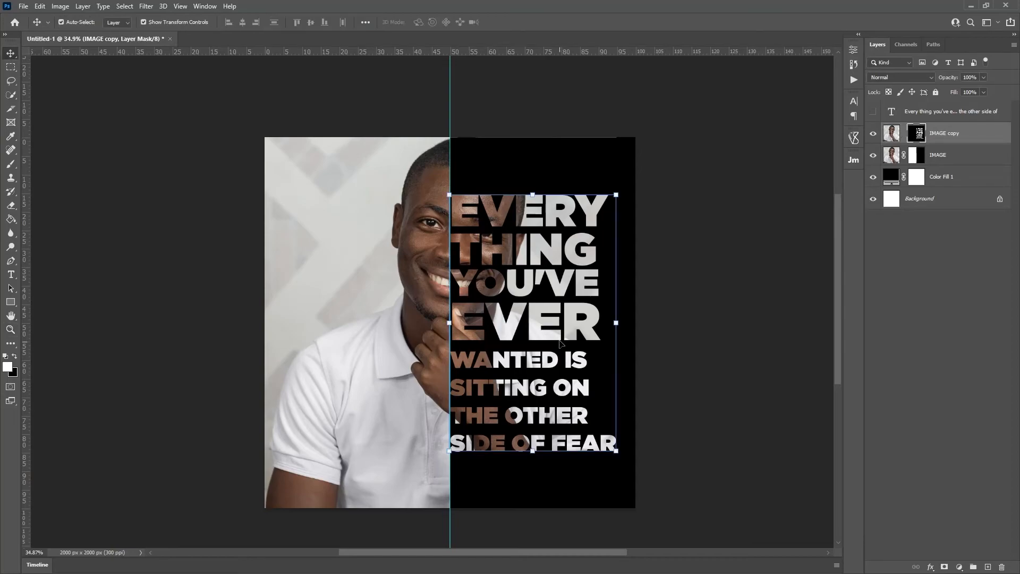
{"action": "left_click_drag", "start_coordinate": [560, 342], "coordinate": [558, 299]}
{"action": "key", "text": "ctrl+z"}
{"action": "left_click_drag", "start_coordinate": [531, 337], "coordinate": [520, 308]}
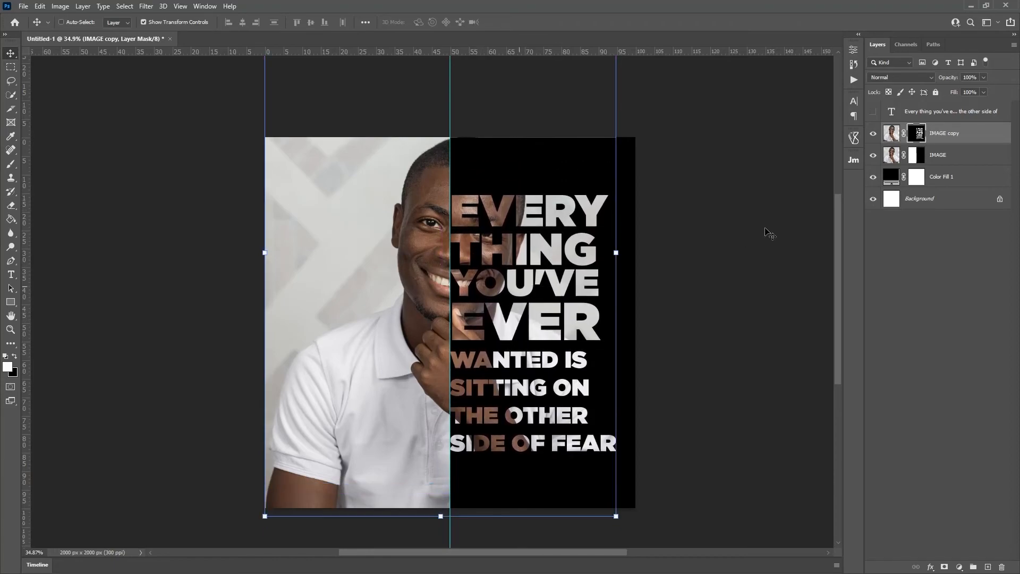
Step: Unlink the mask again and nudge the quote into its final spot on the black half
{"action": "left_click", "coordinate": [904, 133]}
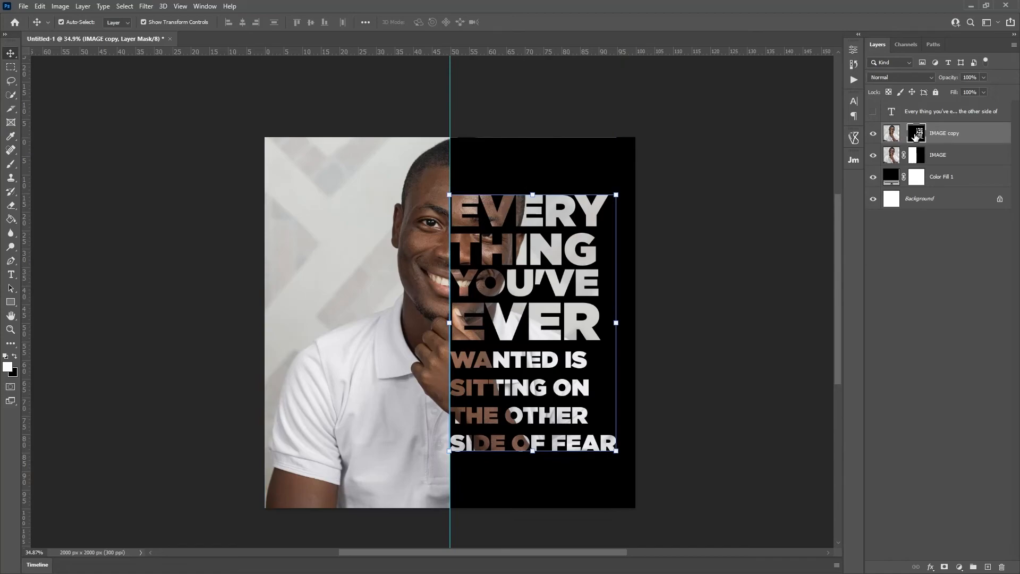
{"action": "mouse_move", "coordinate": [501, 331]}
{"action": "left_mouse_down"}
{"action": "mouse_move", "coordinate": [502, 298]}
{"action": "mouse_move", "coordinate": [501, 323]}
{"action": "mouse_move", "coordinate": [531, 324]}
{"action": "mouse_move", "coordinate": [504, 325]}
{"action": "mouse_move", "coordinate": [554, 326]}
{"action": "mouse_move", "coordinate": [466, 317]}
{"action": "mouse_move", "coordinate": [519, 327]}
{"action": "mouse_move", "coordinate": [508, 323]}
{"action": "left_mouse_up"}
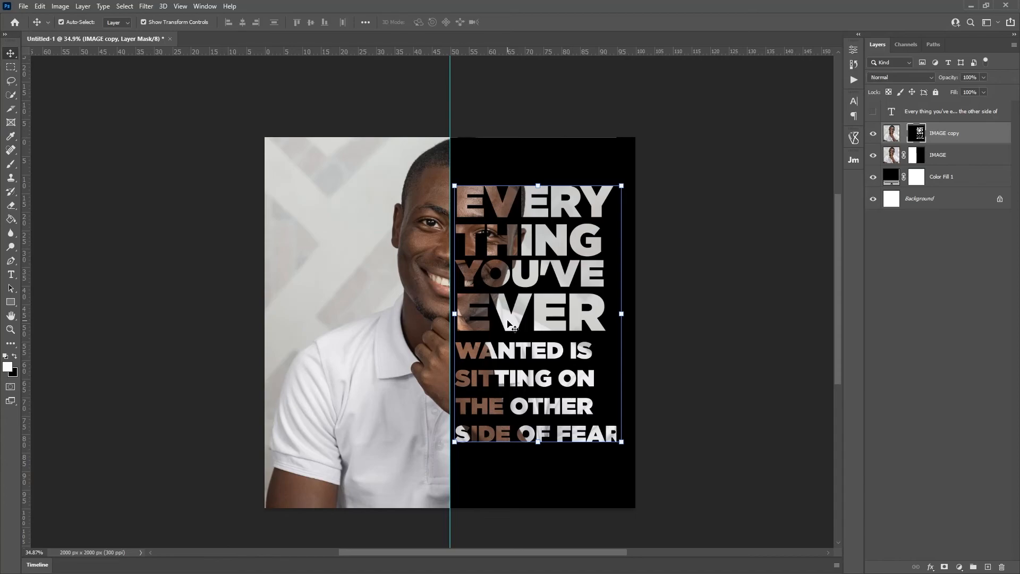
{"action": "left_click_drag", "start_coordinate": [509, 322], "coordinate": [510, 325]}
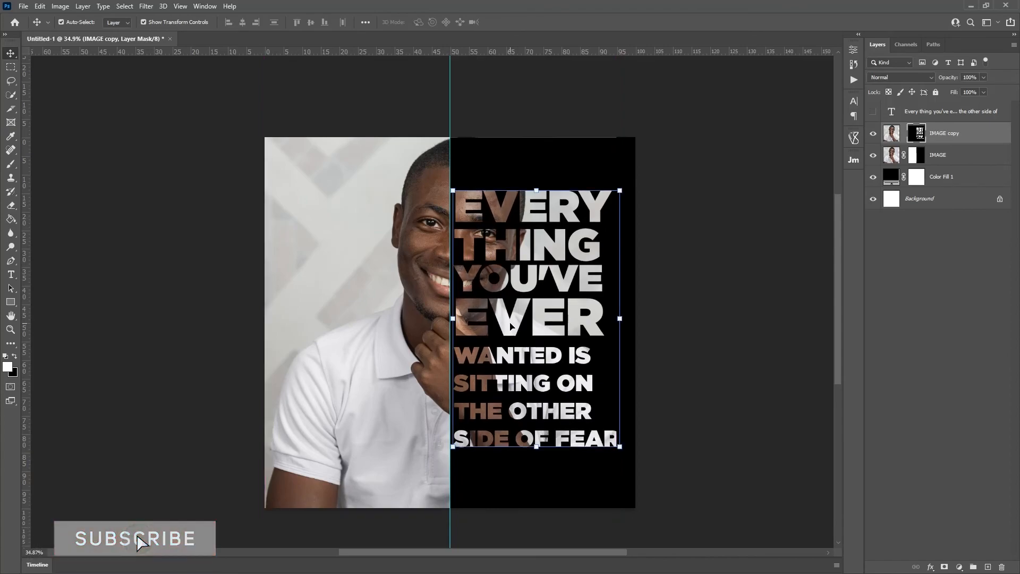